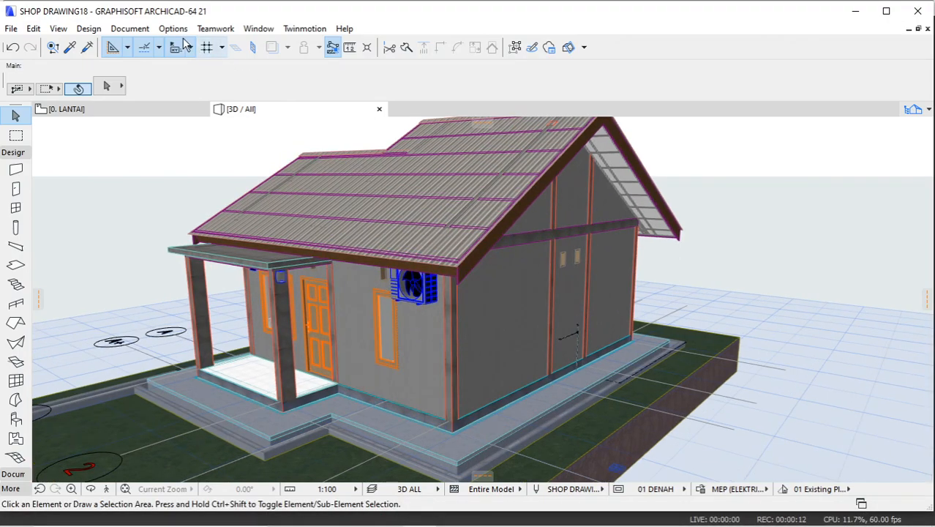
# - Apply the Standard Profile 21 work environment profile to the project
pyautogui.click(174, 29)
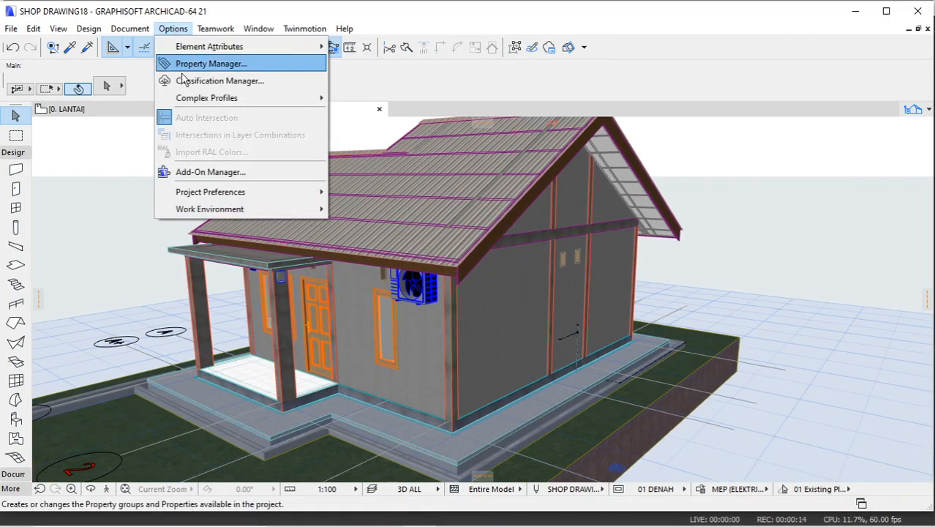
pyautogui.moveTo(214, 209)
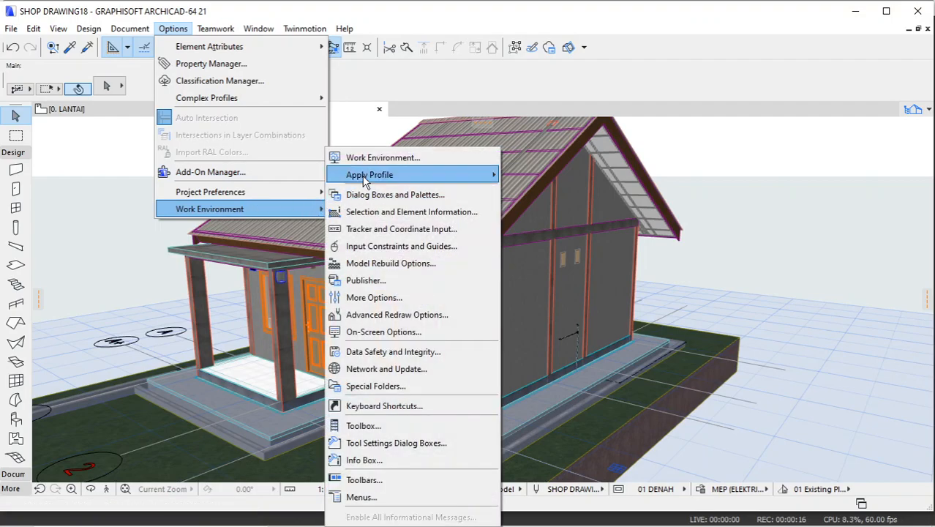
pyautogui.moveTo(365, 182)
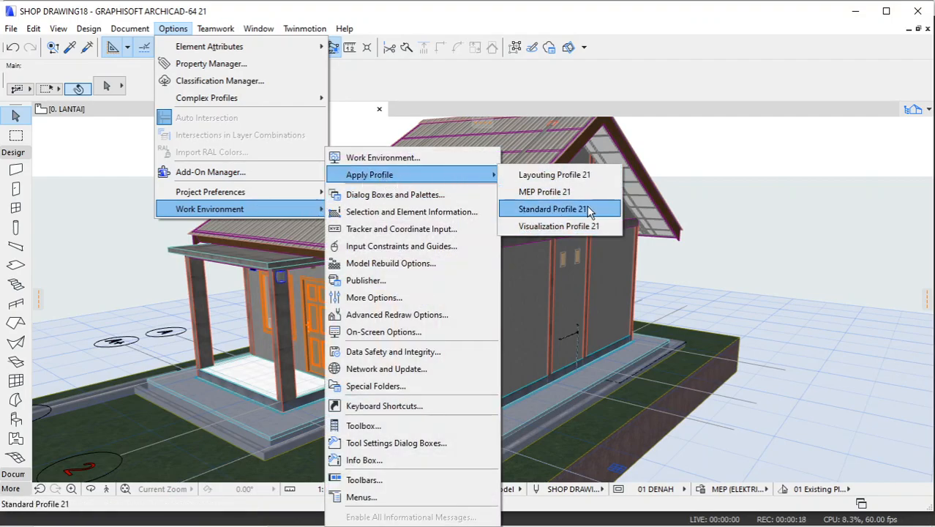
pyautogui.click(561, 212)
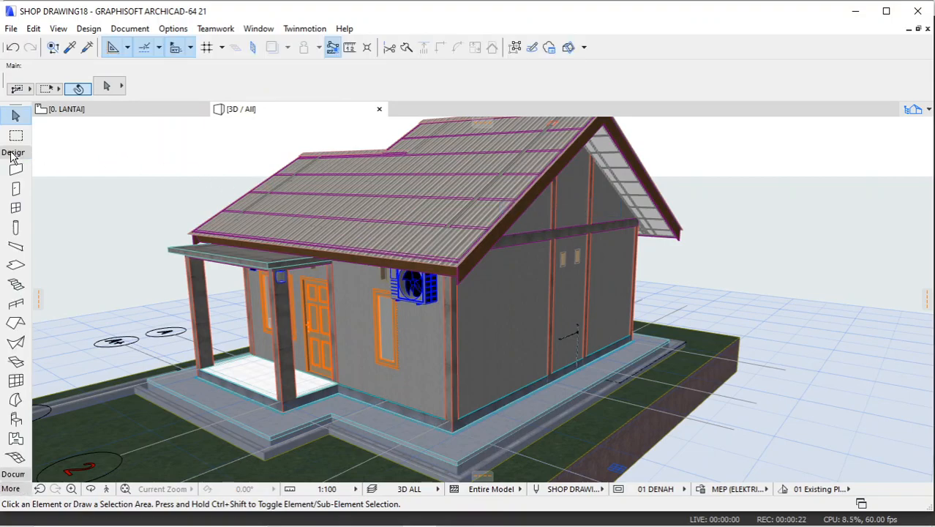
# - Collapse the Design tool group in the toolbox and briefly inspect the Document and More groups
pyautogui.click(11, 154)
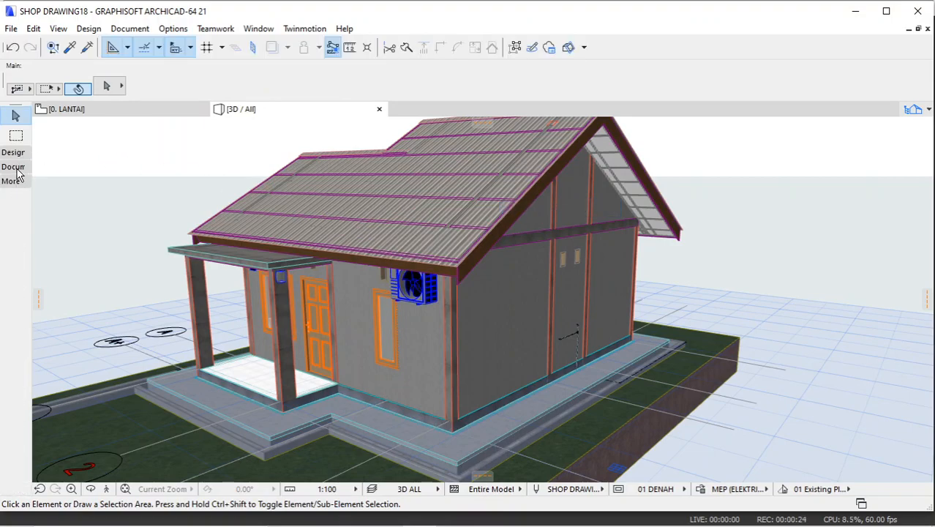
pyautogui.click(15, 168)
pyautogui.click(16, 168)
pyautogui.click(13, 182)
pyautogui.click(11, 182)
# - Switch the work environment to Layouting Profile 21
pyautogui.keyDown('shift'); pyautogui.moveTo(431, 274); pyautogui.dragTo(467, 290, button='middle'); pyautogui.keyUp('shift')
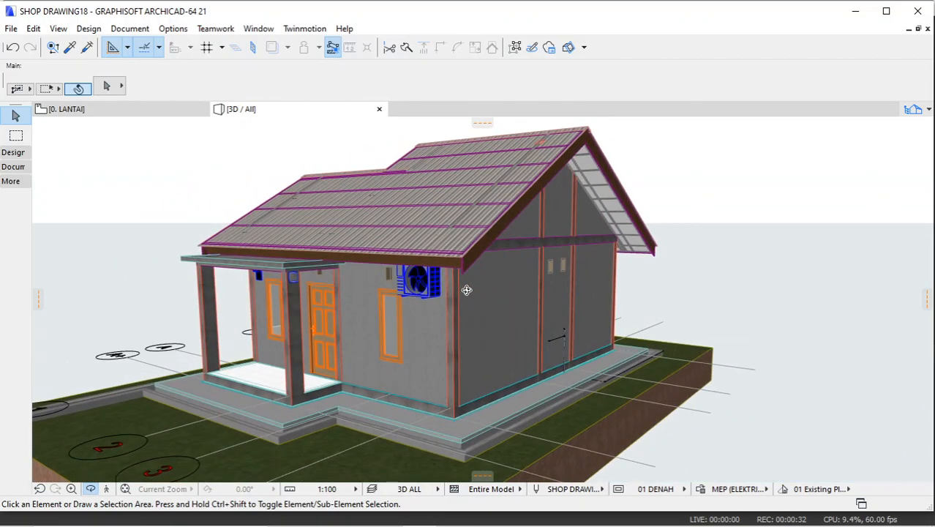
pyautogui.click(183, 33)
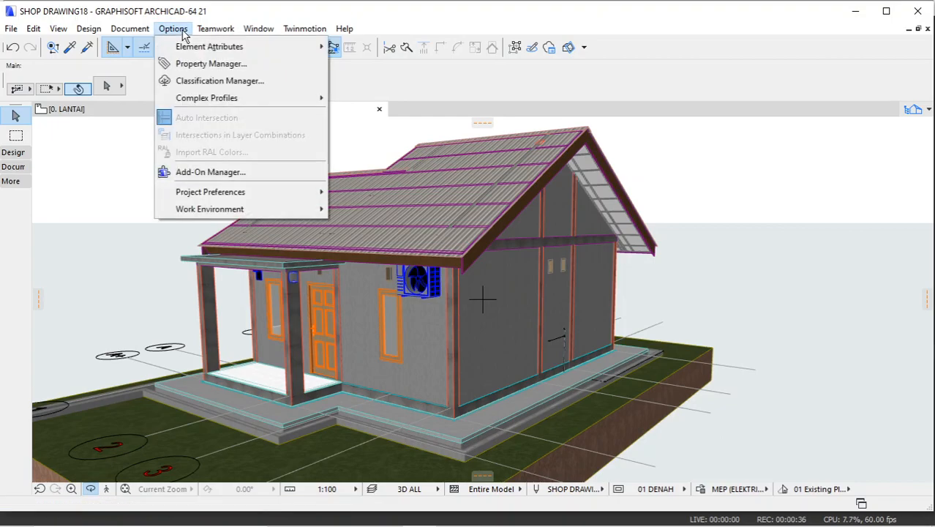
pyautogui.moveTo(222, 217)
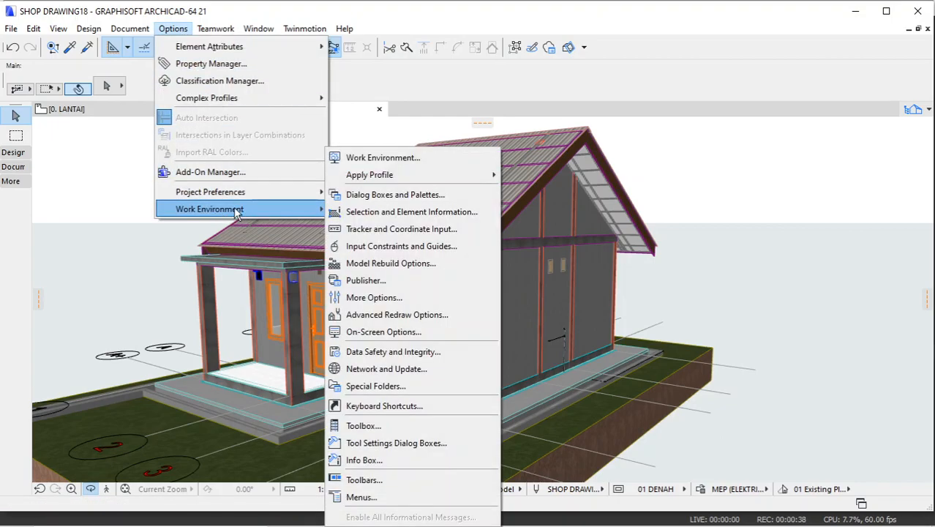
pyautogui.moveTo(364, 178)
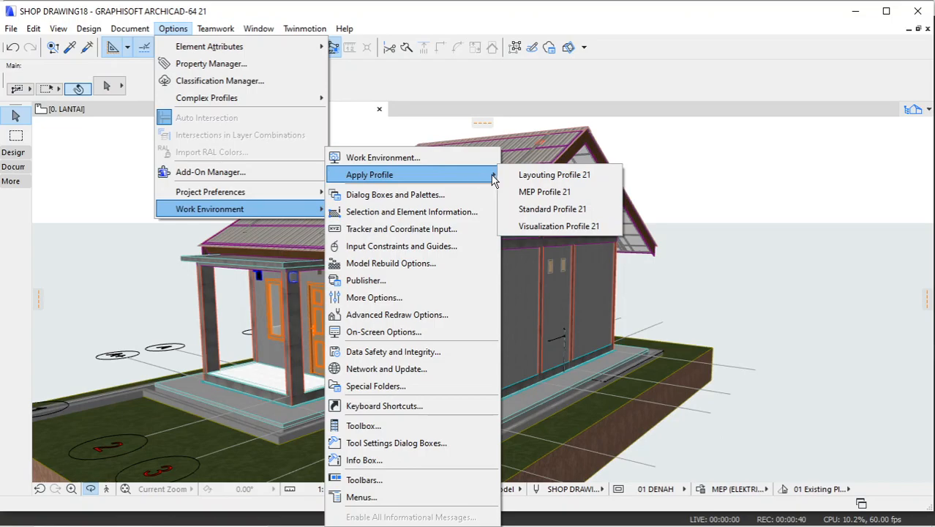
pyautogui.click(554, 175)
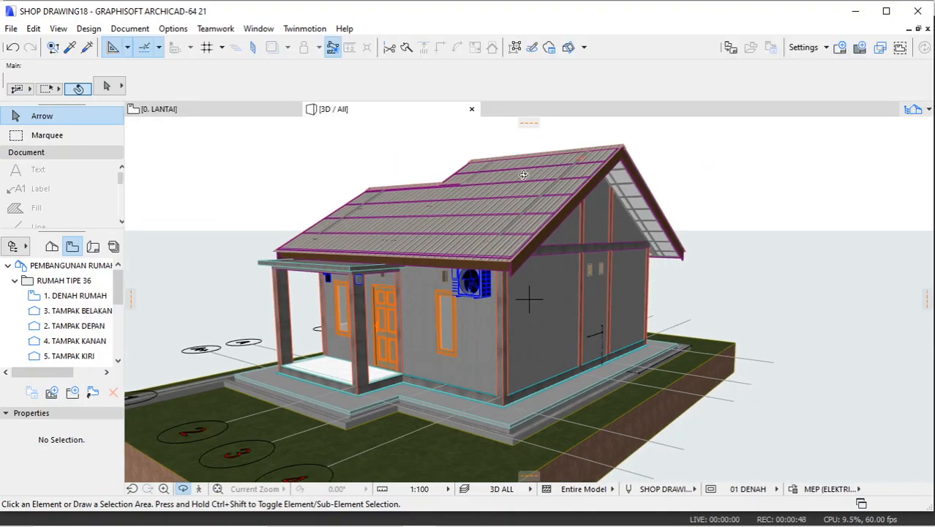
# - Open the saved view 1. DENAH RUMAH from the View Map, followed by the 0. LANTAI story from the Project Map
pyautogui.moveTo(119, 279)
pyautogui.mouseDown()
pyautogui.moveTo(121, 321)
pyautogui.moveTo(119, 272)
pyautogui.mouseUp()
pyautogui.doubleClick(84, 295)
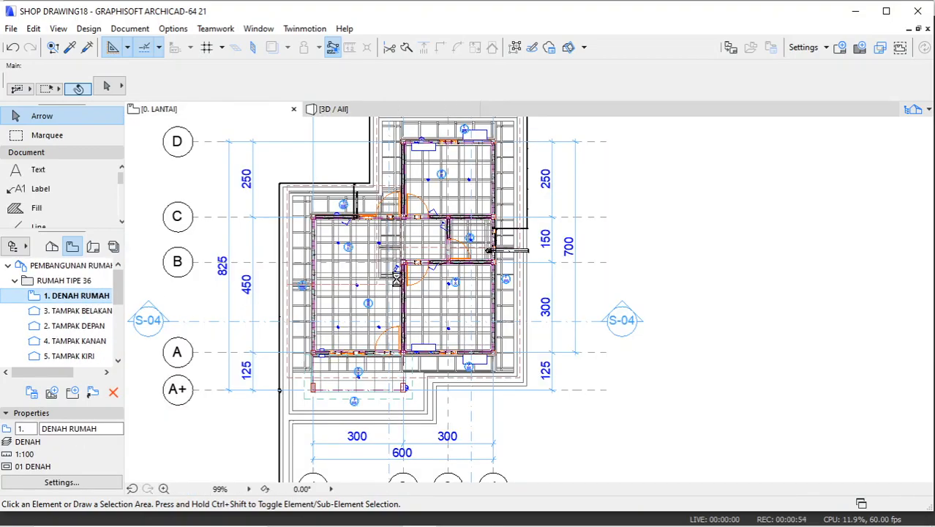
pyautogui.scroll(-3, 437, 293)
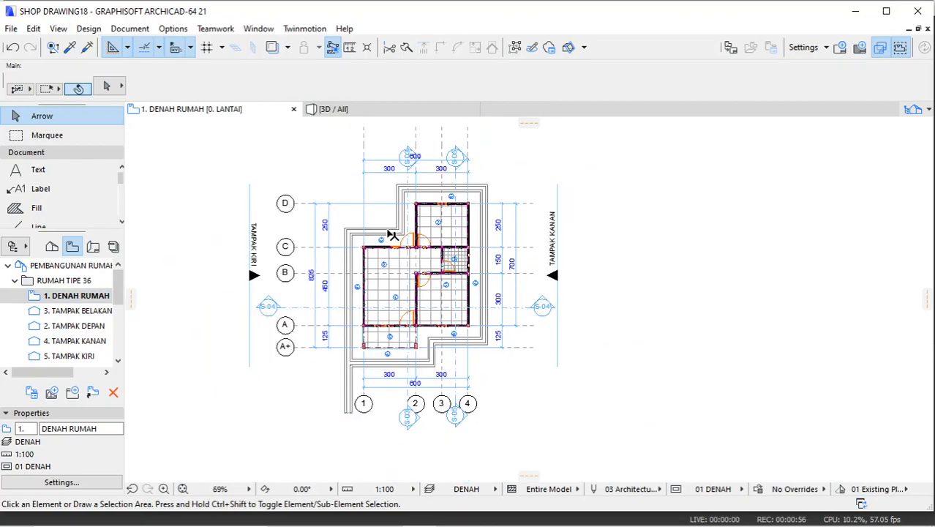
pyautogui.scroll(2, 438, 260)
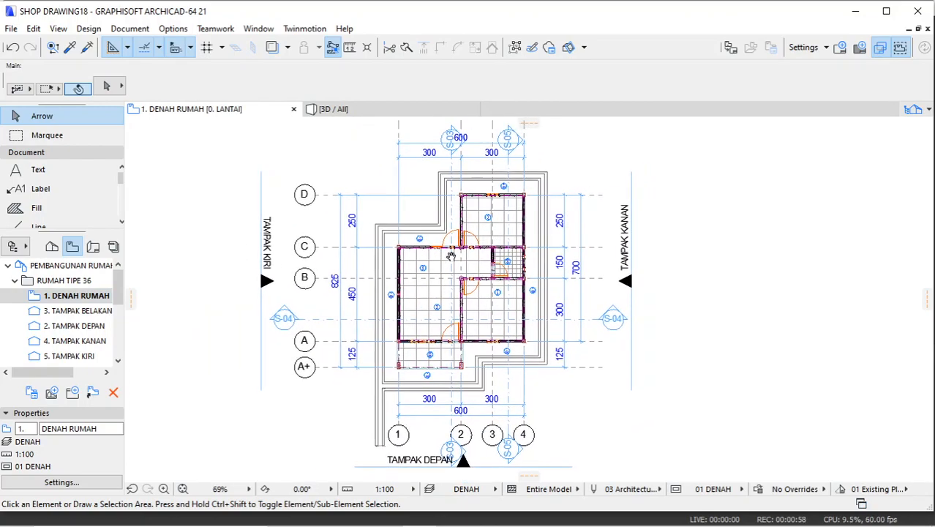
pyautogui.click(52, 246)
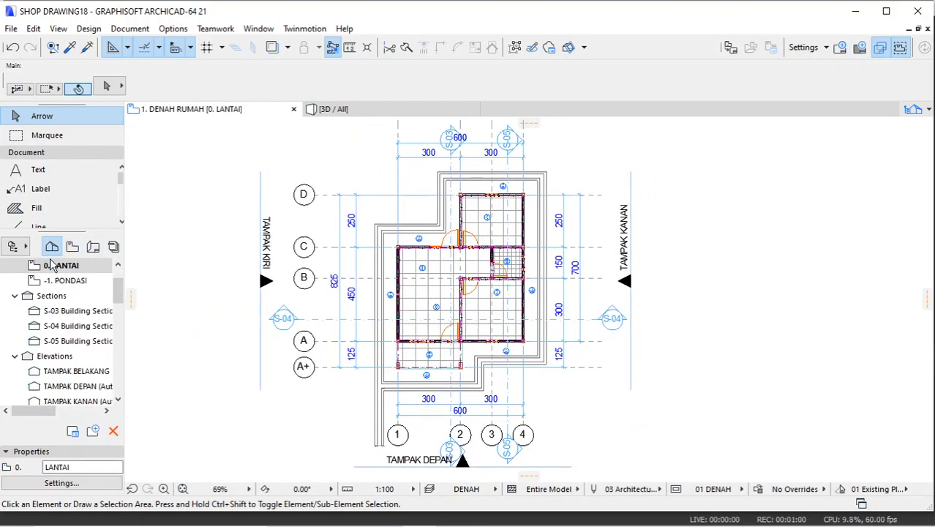
pyautogui.doubleClick(68, 273)
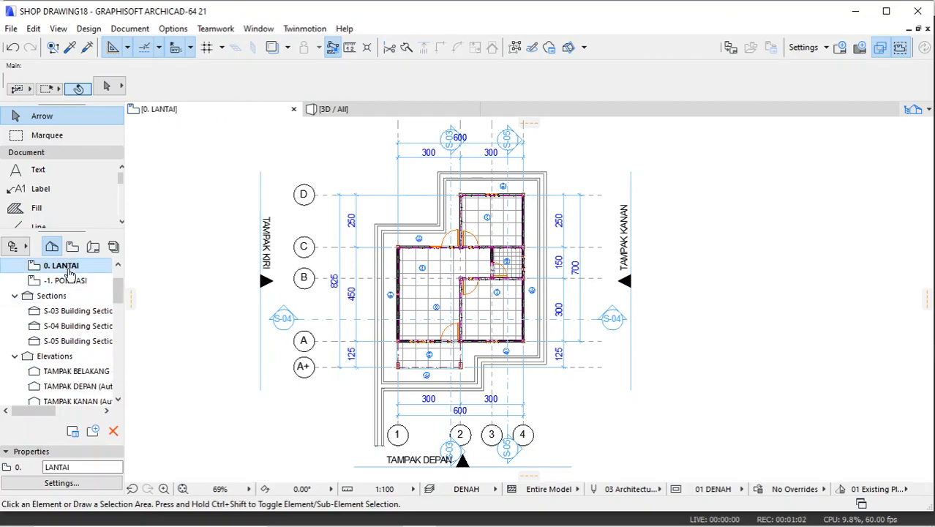
# - Open the S-03 POTONGAN section from the View Map and examine the whole building section
pyautogui.click(72, 247)
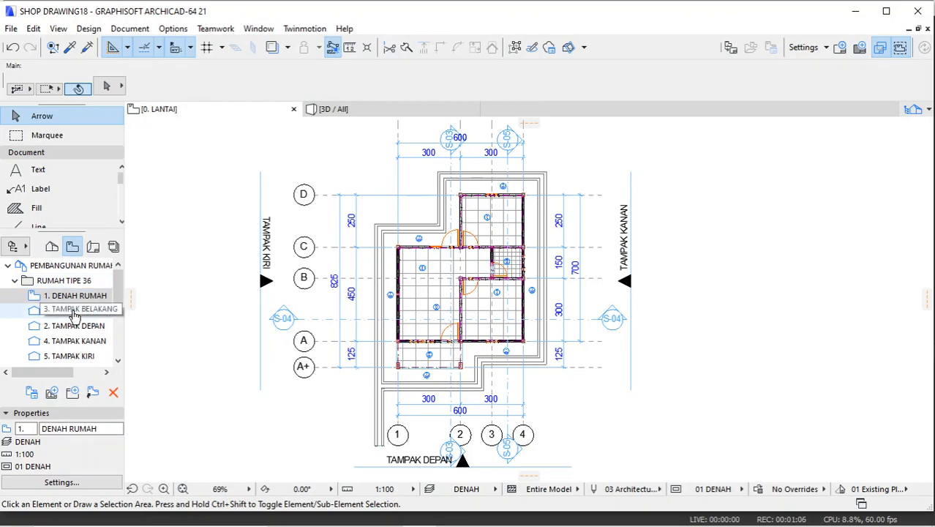
pyautogui.scroll(-2, 73, 340)
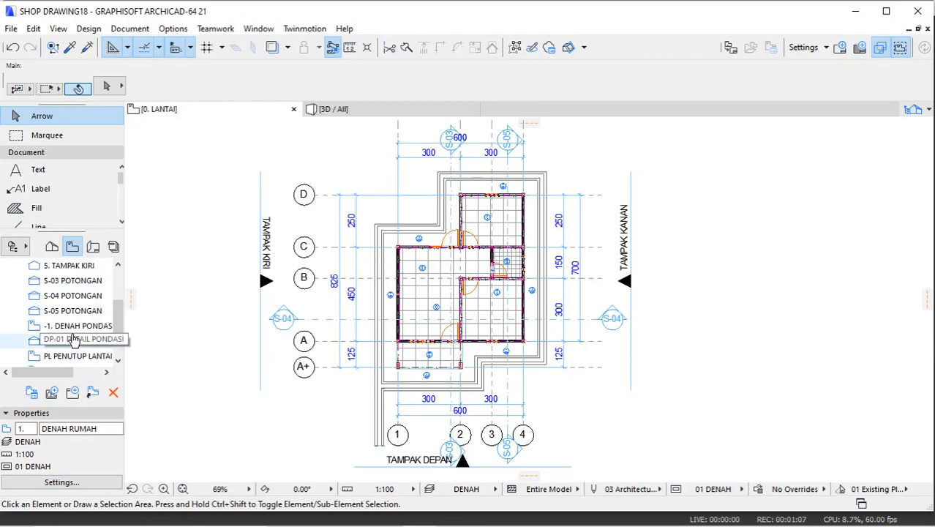
pyautogui.click(77, 284)
pyautogui.doubleClick(78, 284)
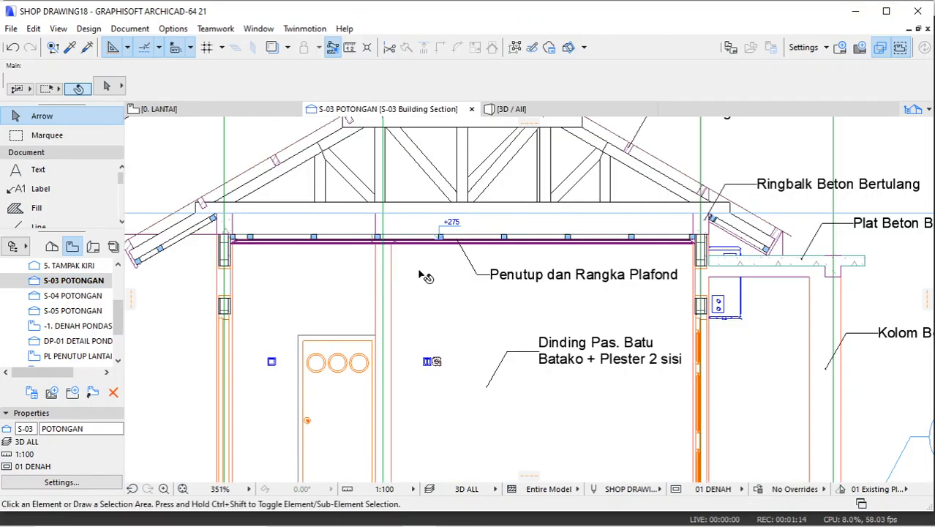
pyautogui.scroll(-4, 424, 274)
pyautogui.scroll(-2, 353, 291)
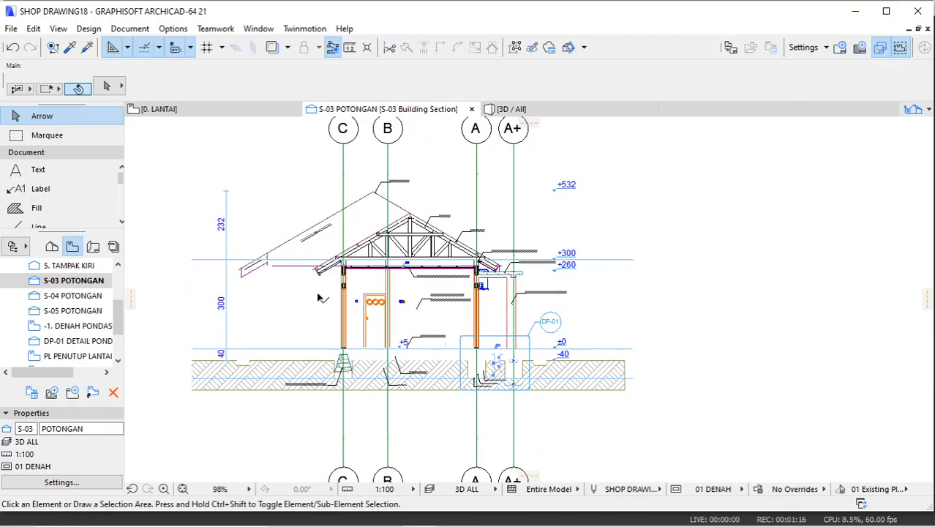
pyautogui.moveTo(303, 309); pyautogui.dragTo(344, 293, button='middle')
pyautogui.scroll(2, 344, 294)
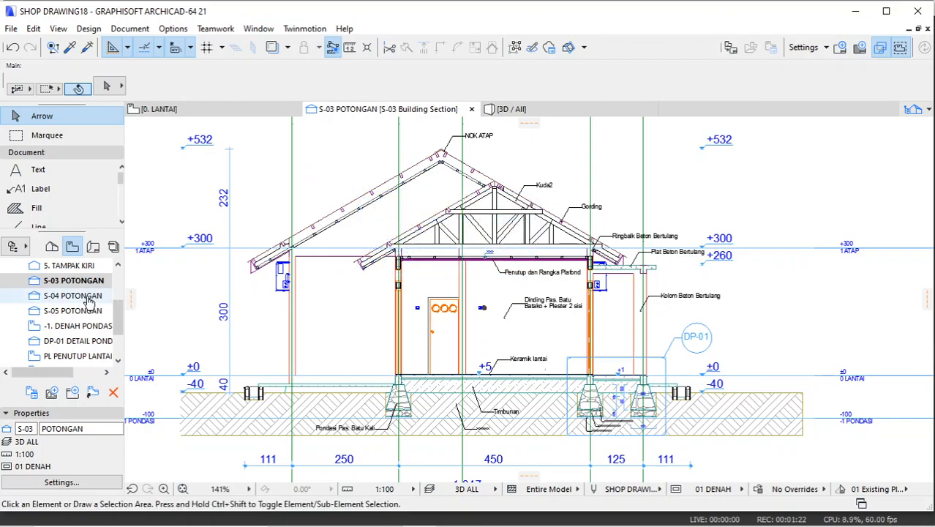
# - Open the A.01.1 DENAH RUMAH layout from the Layout Book and view the floor plan sheet
pyautogui.click(93, 246)
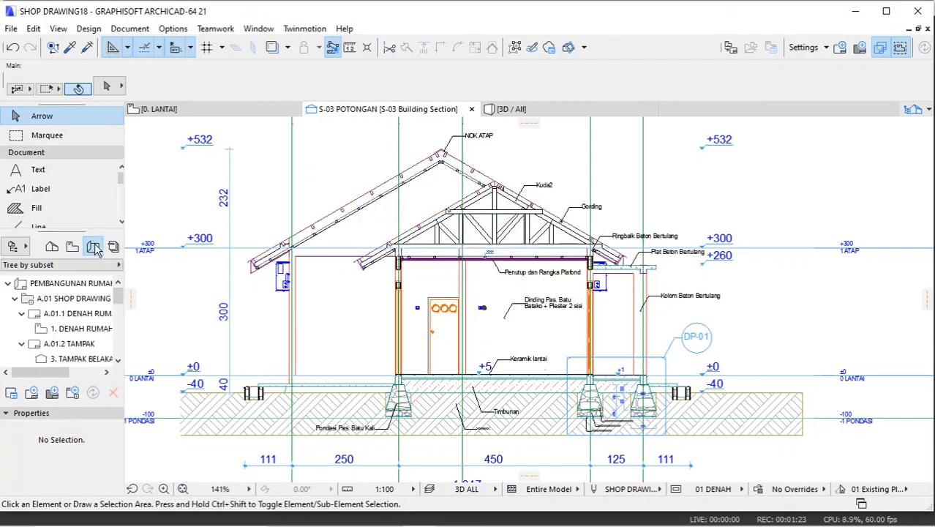
pyautogui.doubleClick(76, 312)
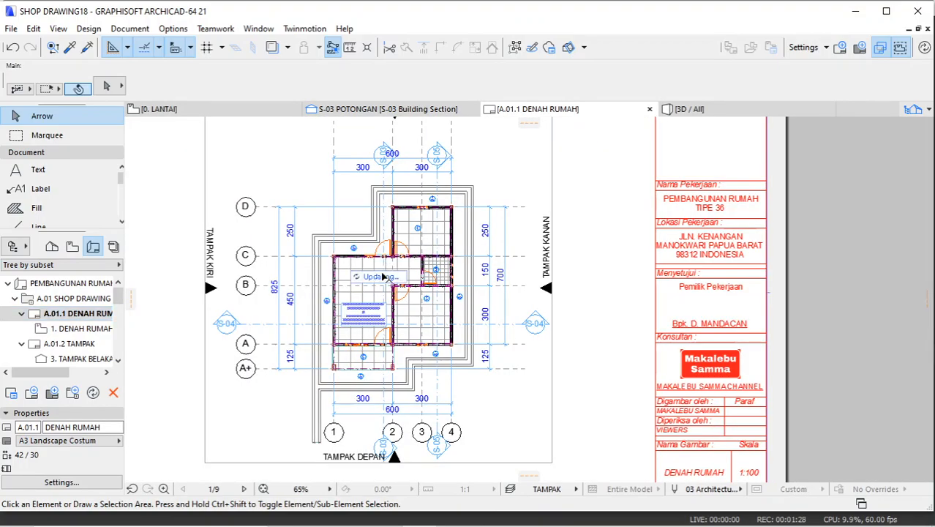
pyautogui.scroll(-1, 379, 283)
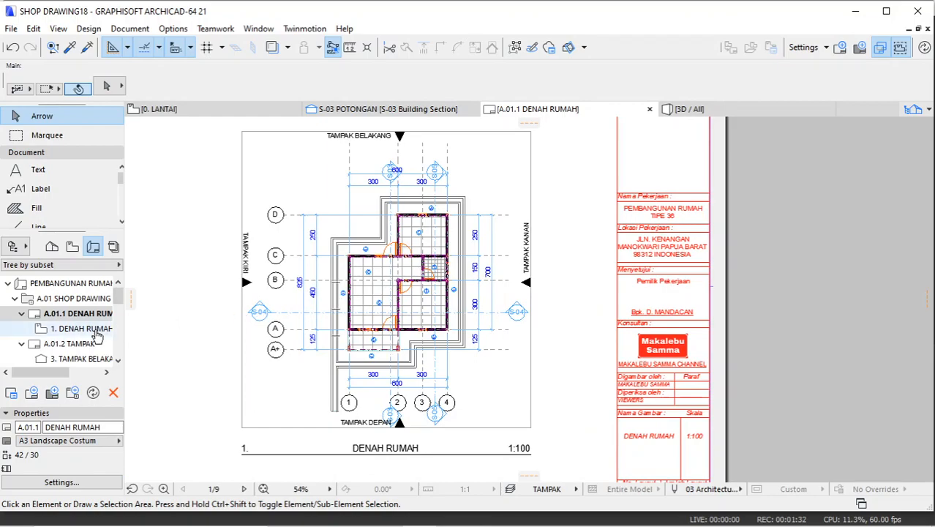
# - Open the A.01.3 POTONGAN layout and examine its S-03 and S-04 section drawings
pyautogui.moveTo(120, 299); pyautogui.dragTo(119, 322)
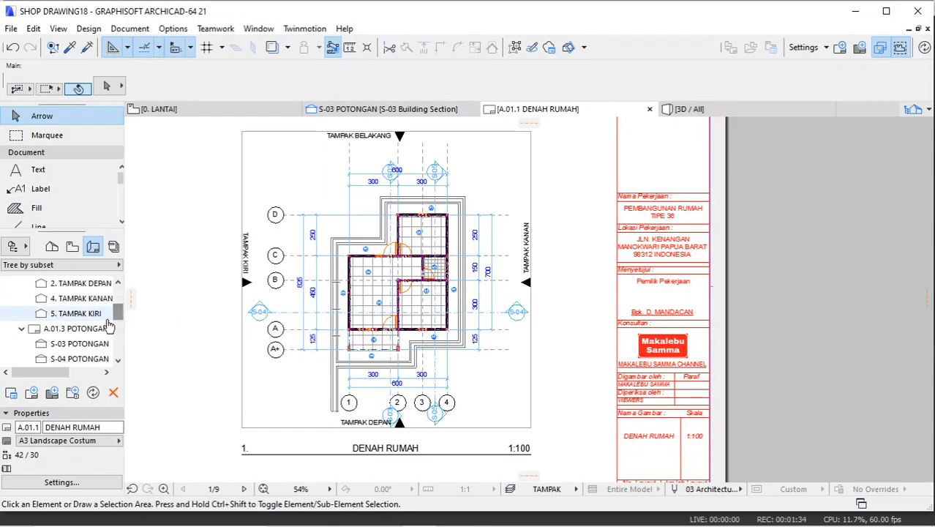
pyautogui.doubleClick(96, 329)
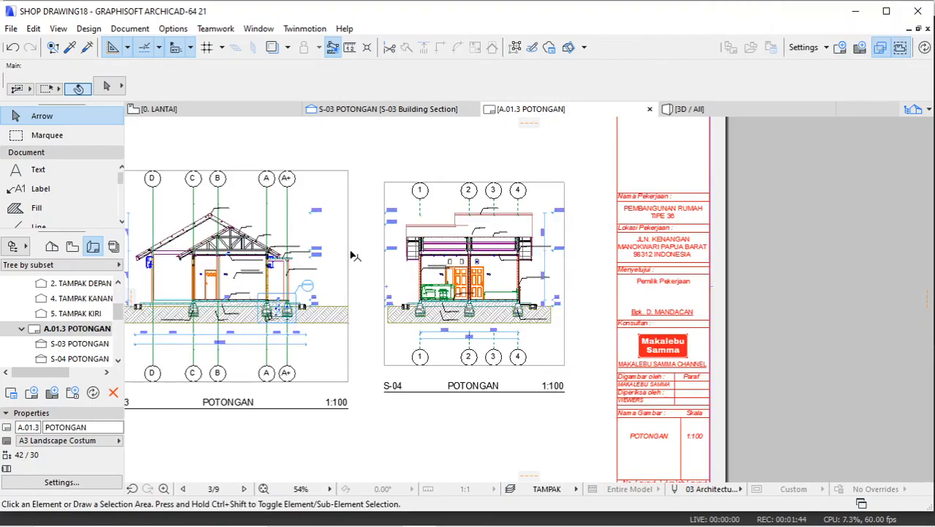
pyautogui.moveTo(365, 252); pyautogui.dragTo(461, 255, button='middle')
pyautogui.scroll(1, 460, 255)
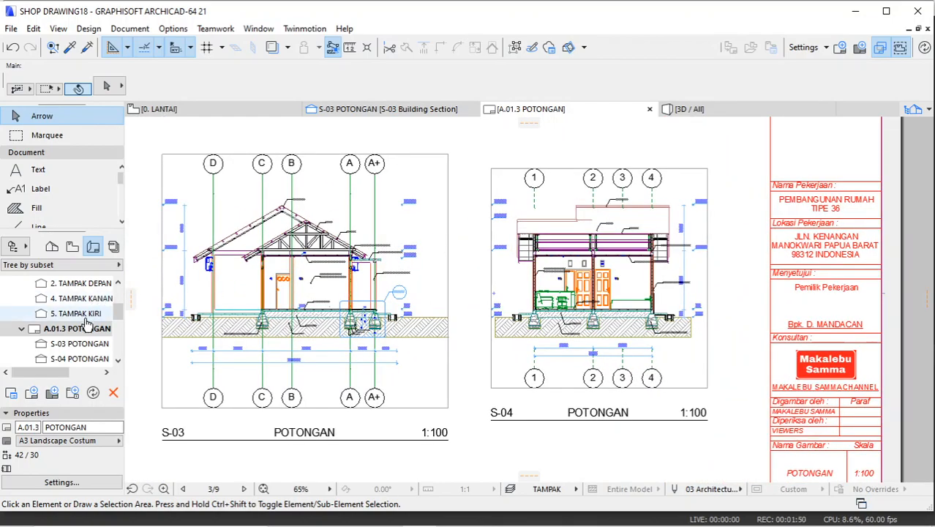
# - Expand the RUMAH TIPE 36 folder in the Publisher Sets, open 1. DENAH RUMAH, and look through the listed PDF views
pyautogui.click(113, 247)
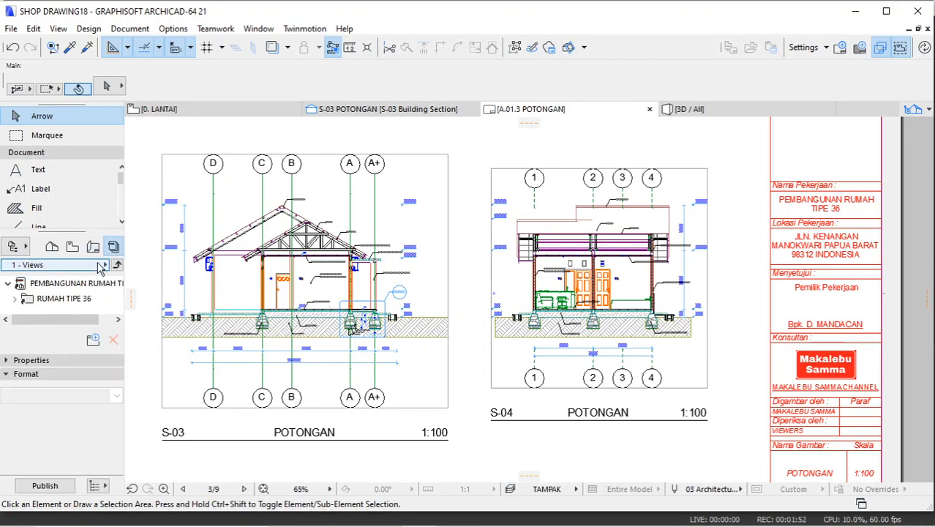
pyautogui.click(59, 286)
pyautogui.click(59, 299)
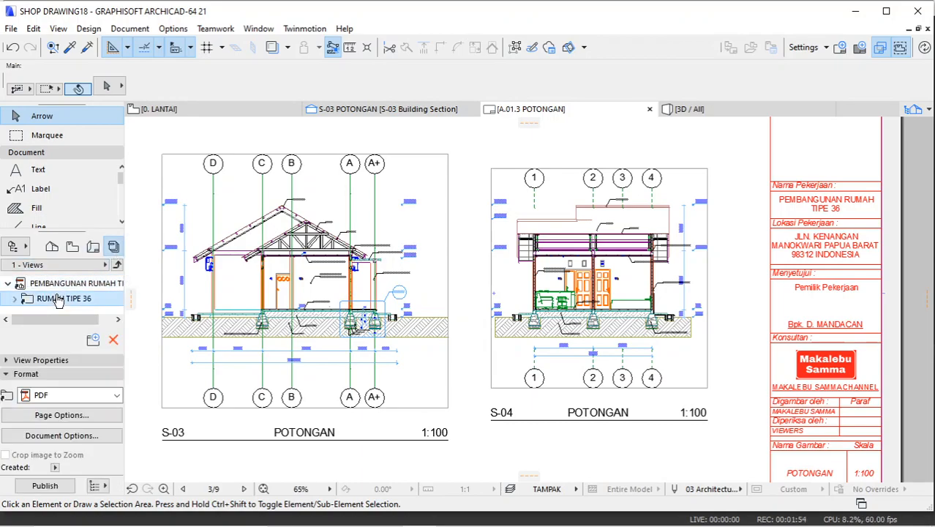
pyautogui.click(15, 300)
pyautogui.click(77, 299)
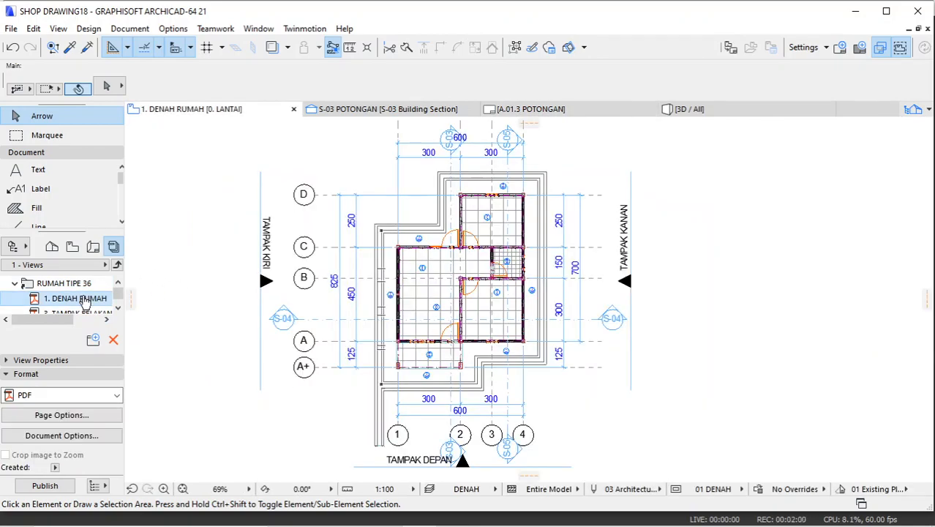
pyautogui.scroll(-3, 118, 295)
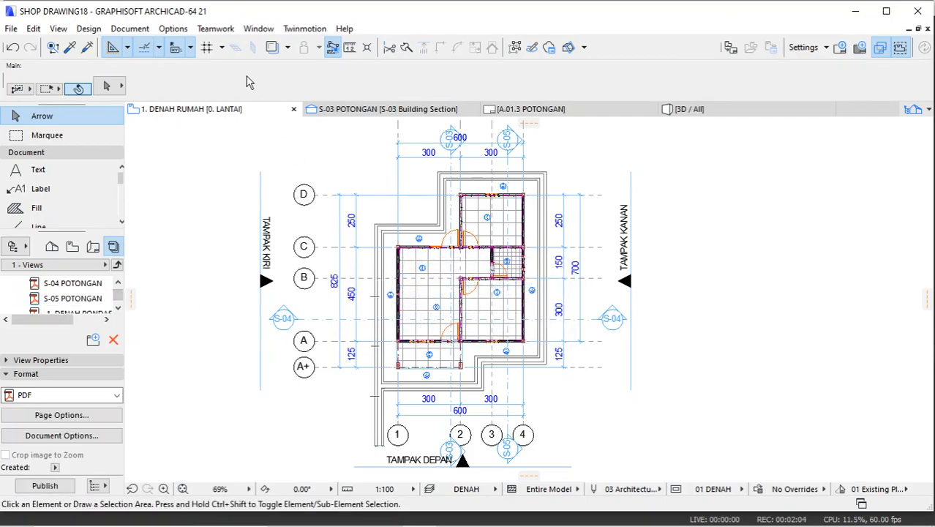
# - Apply the MEP Profile 21 work environment and undock the Navigator palette into a floating window
pyautogui.click(188, 30)
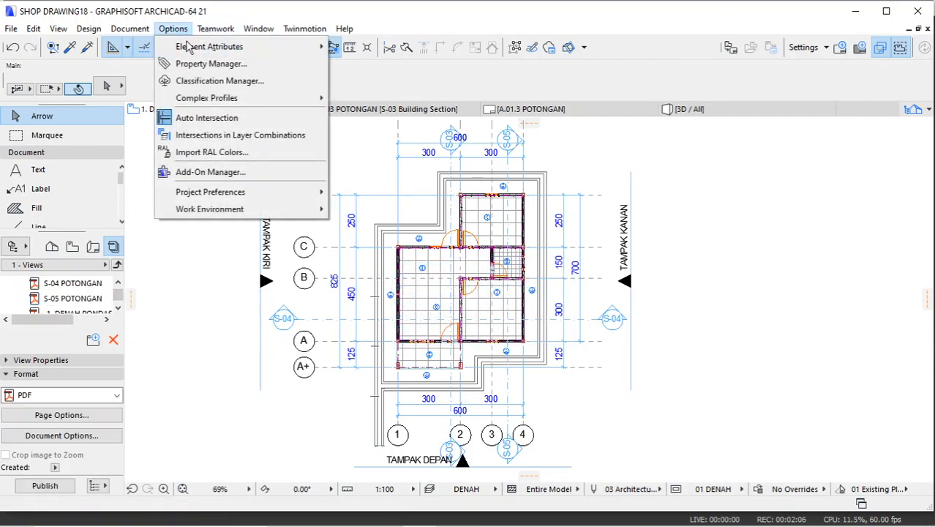
pyautogui.moveTo(215, 209)
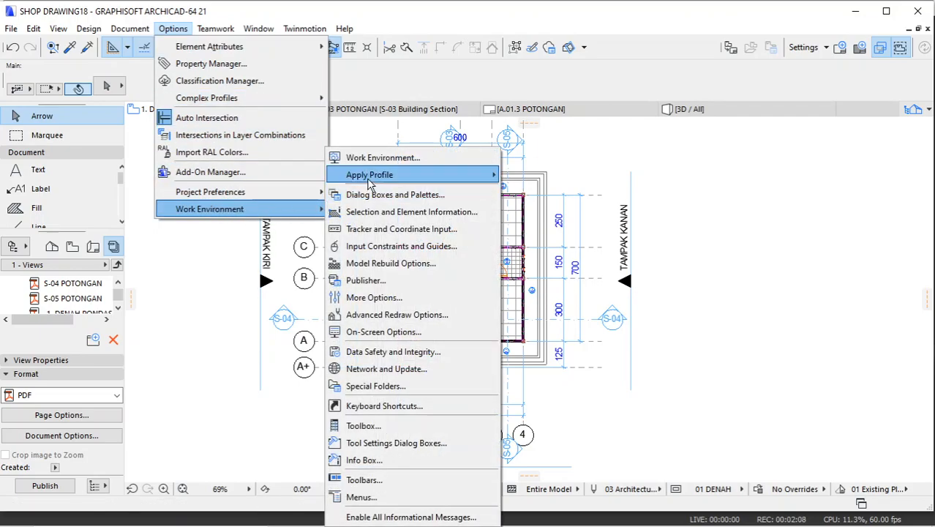
pyautogui.moveTo(369, 185)
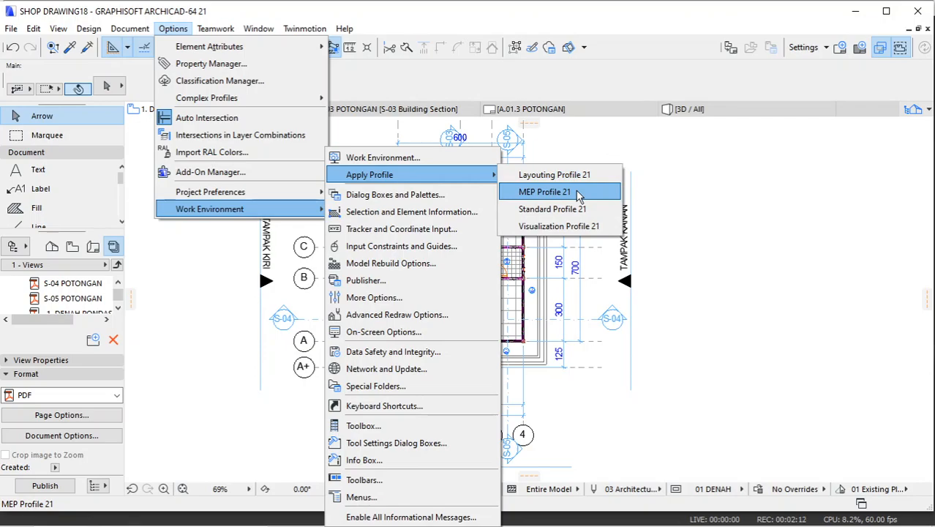
pyautogui.click(544, 192)
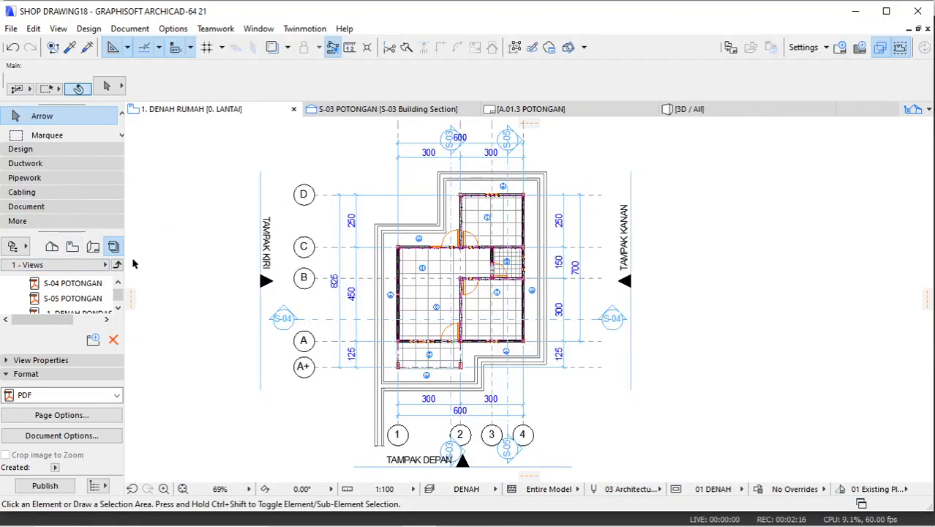
pyautogui.moveTo(51, 231); pyautogui.dragTo(189, 189)
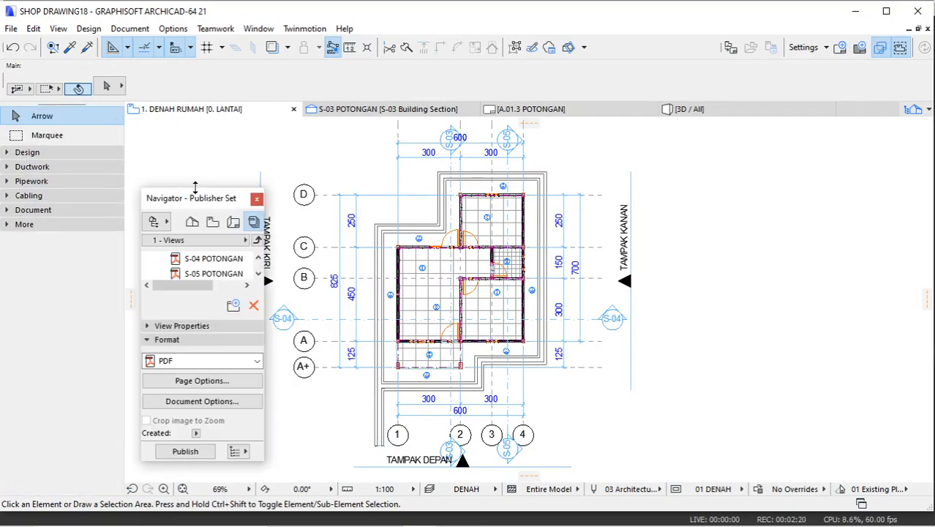
# - Close the floating Navigator palette and look through the Ductwork, Pipework and Cabling tool groups in the toolbox
pyautogui.click(255, 199)
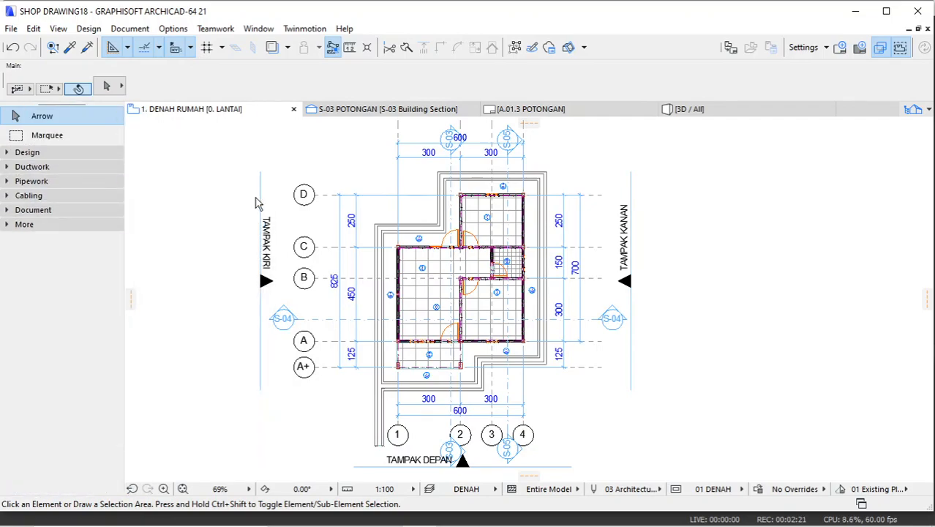
pyautogui.click(37, 168)
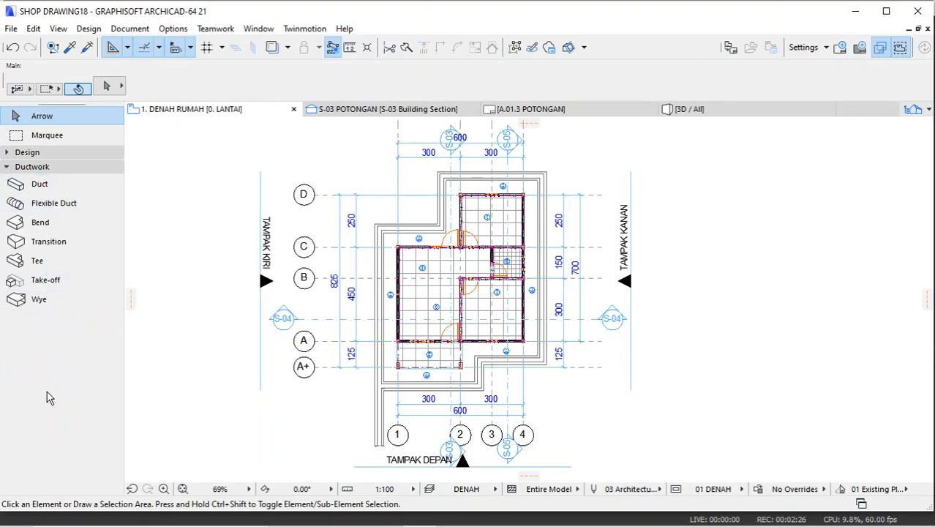
pyautogui.click(25, 168)
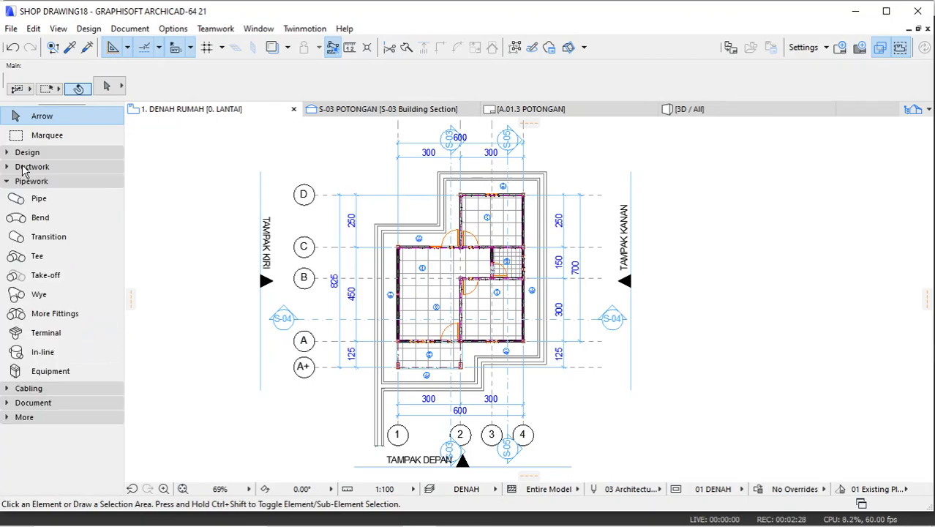
pyautogui.click(40, 388)
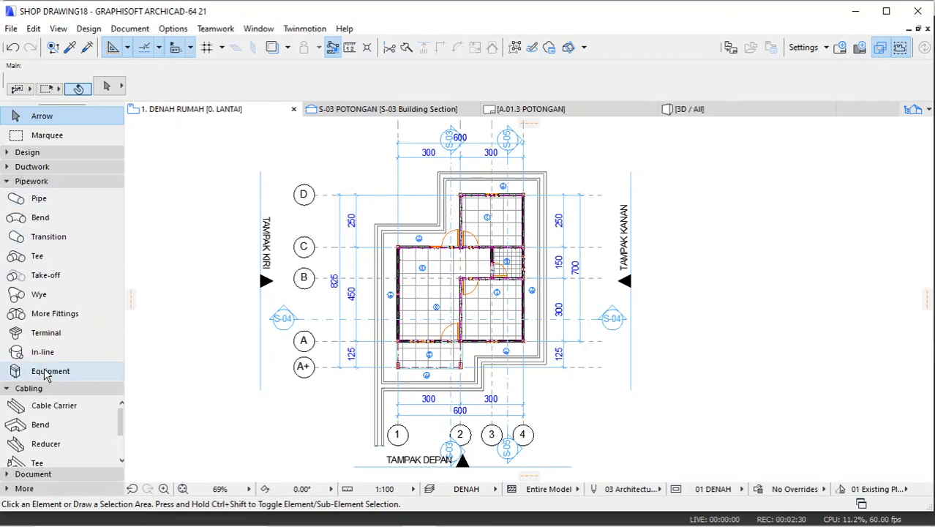
pyautogui.click(59, 183)
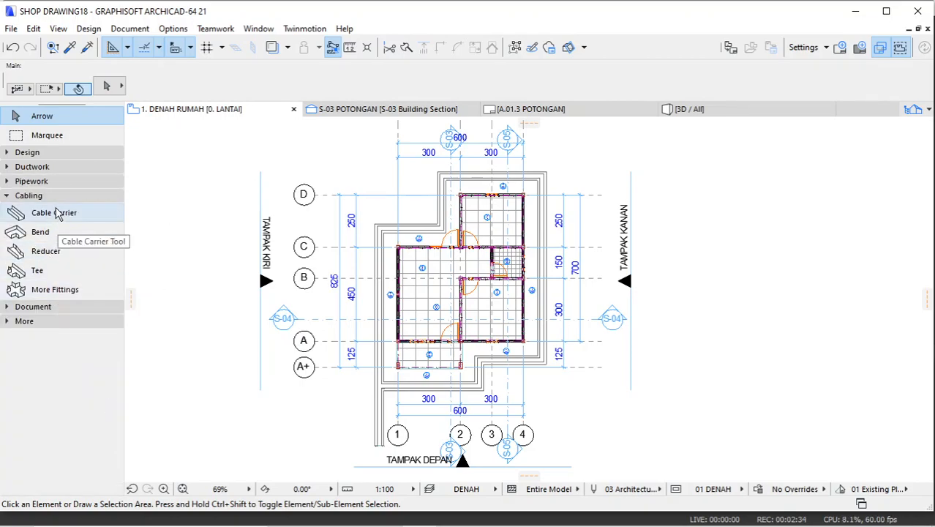
pyautogui.click(191, 157)
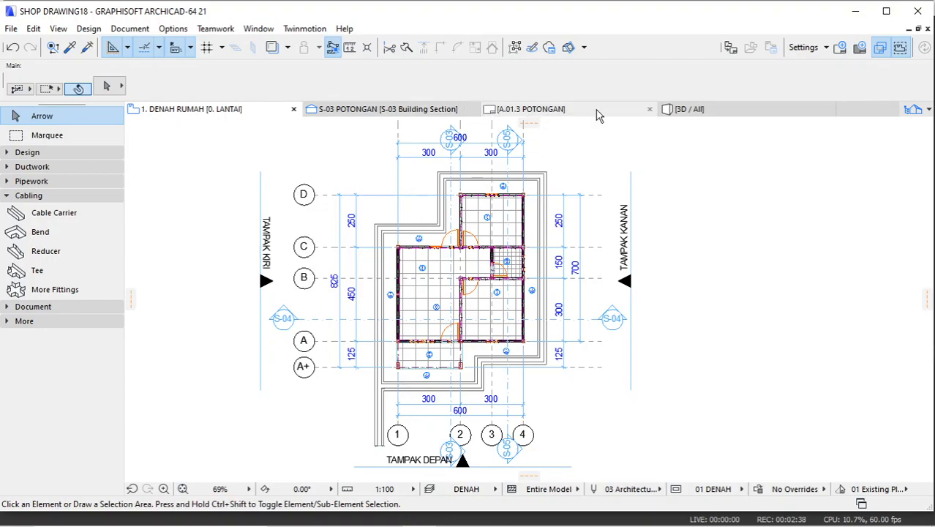
# - Show the house in the 3D view with the MEP (SANITAIR & PLUMBING) layer combination
pyautogui.click(698, 111)
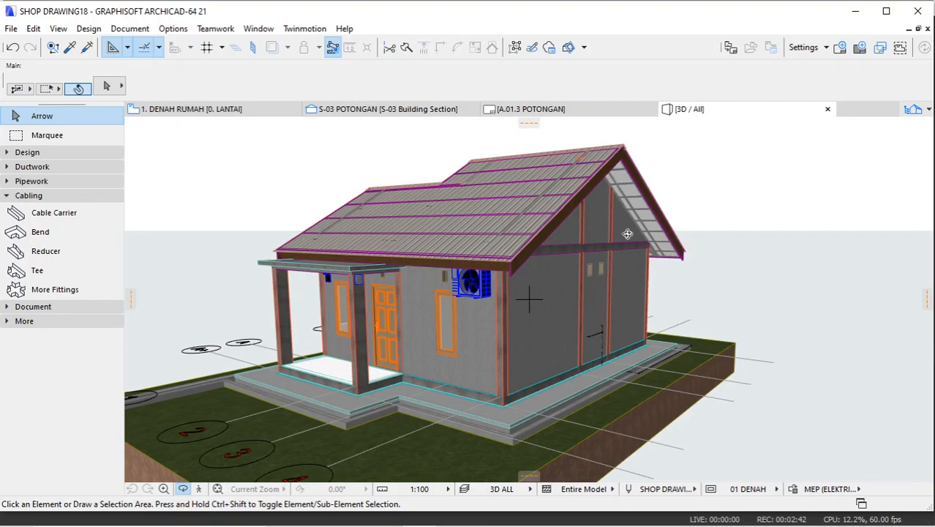
pyautogui.click(502, 489)
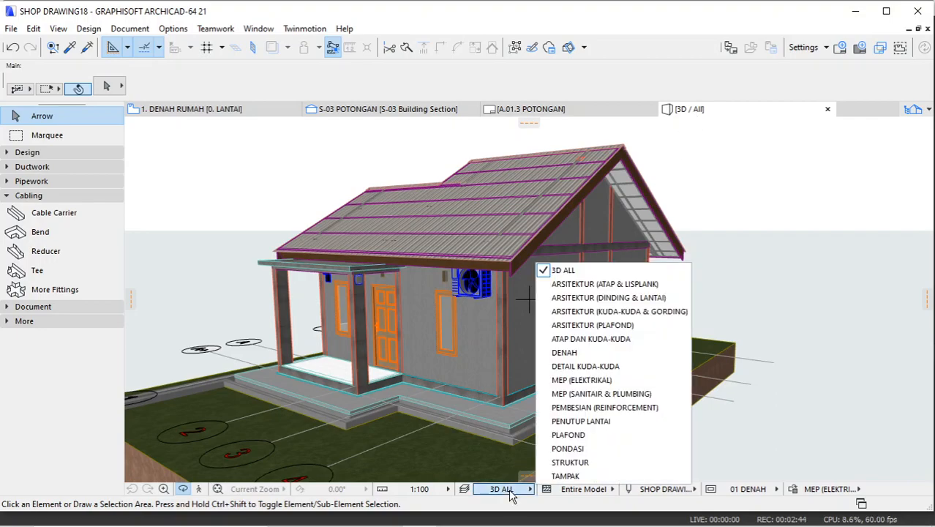
pyautogui.click(620, 395)
# - Examine the sanitary fixtures and plumbing pipes of the 3D model from several sides
pyautogui.scroll(3, 522, 291)
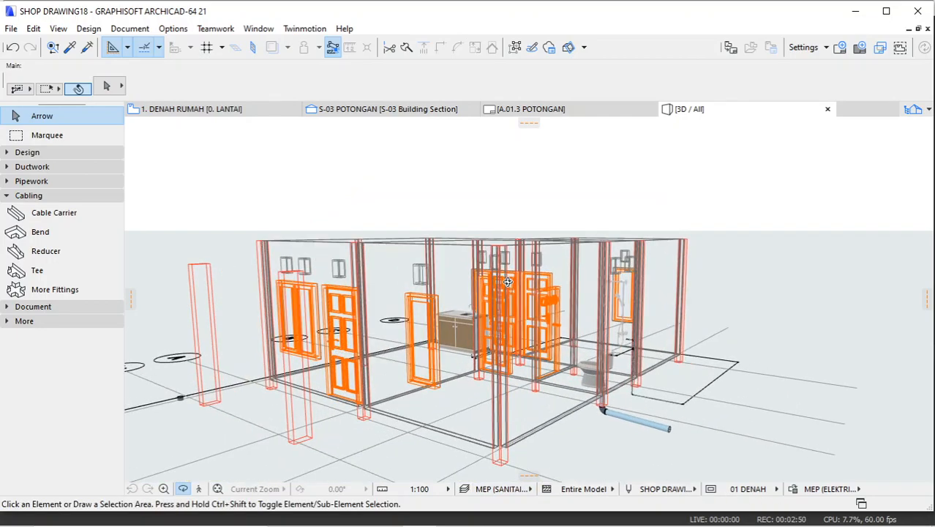
pyautogui.moveTo(401, 313); pyautogui.dragTo(627, 301)
pyautogui.moveTo(379, 384); pyautogui.dragTo(529, 316, button='middle')
pyautogui.moveTo(529, 316); pyautogui.dragTo(557, 282)
pyautogui.moveTo(449, 284); pyautogui.dragTo(677, 276)
pyautogui.scroll(-2, 686, 276)
pyautogui.scroll(2, 300, 339)
pyautogui.moveTo(300, 337); pyautogui.dragTo(397, 320)
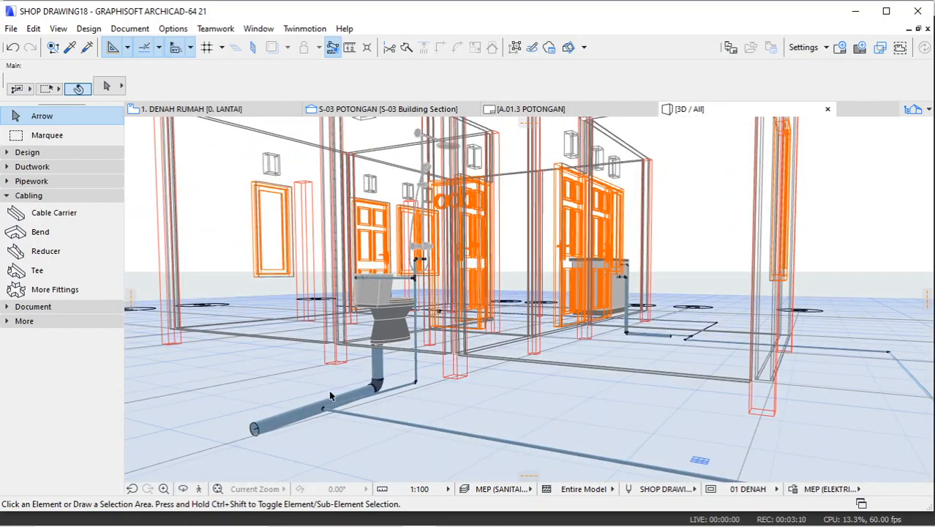
# - Inspect the diameter in the settings of the horizontal waste pipe below the toilet and view the pipe run up close
pyautogui.click(275, 423)
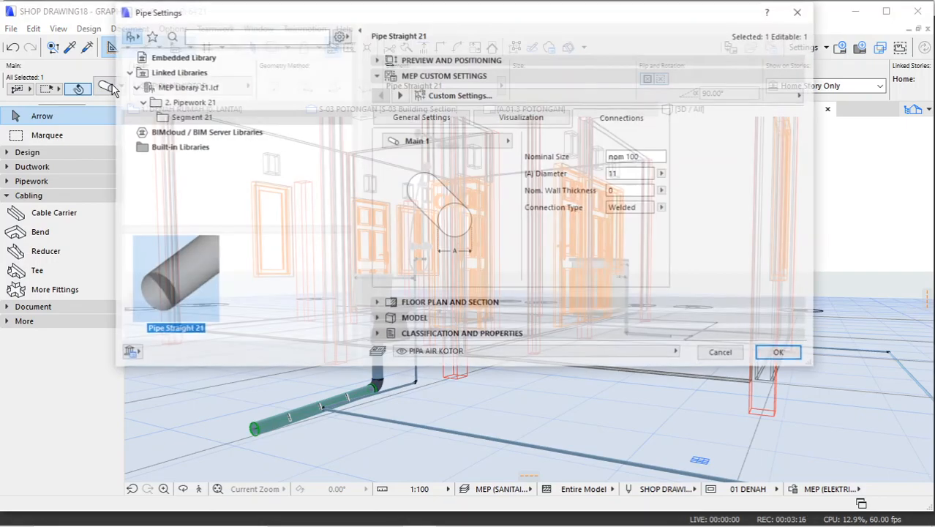
pyautogui.click(613, 174)
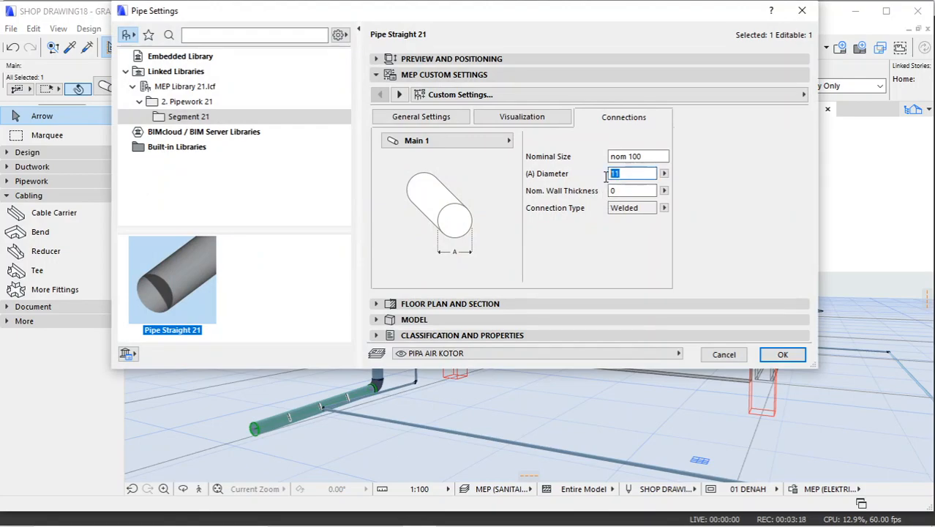
pyautogui.press('Return')
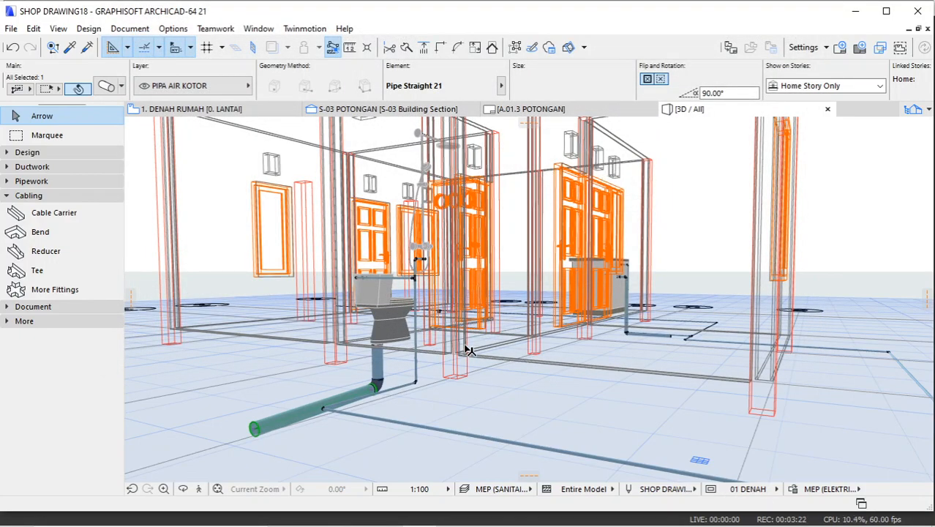
pyautogui.scroll(3, 369, 392)
pyautogui.scroll(-3, 370, 392)
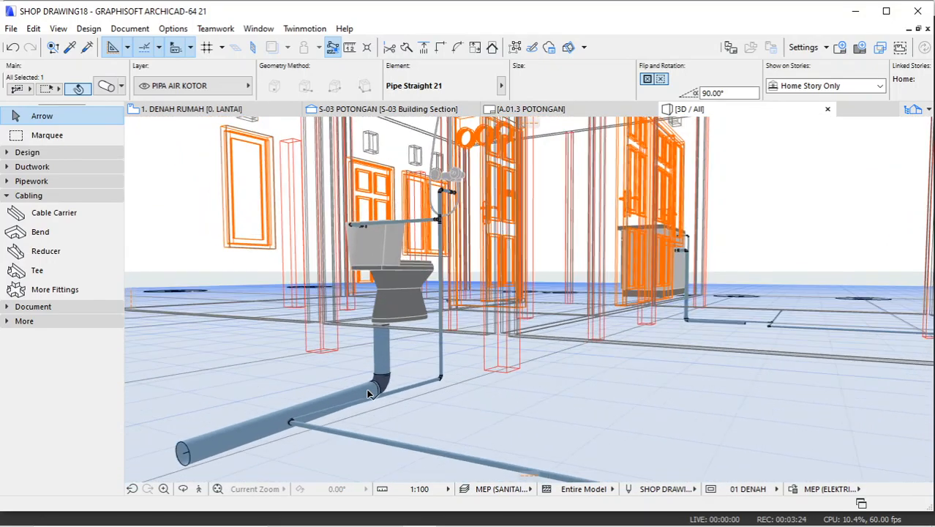
pyautogui.scroll(-5, 358, 384)
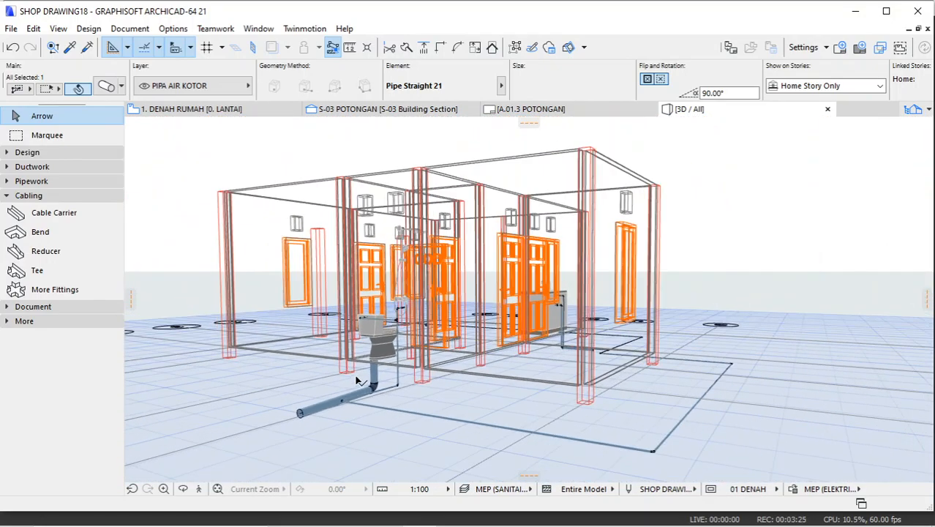
# - Switch the 3D view to the MEP (ELEKTRIKAL) layer combination and examine the electrical elements around the house
pyautogui.click(502, 488)
pyautogui.click(591, 379)
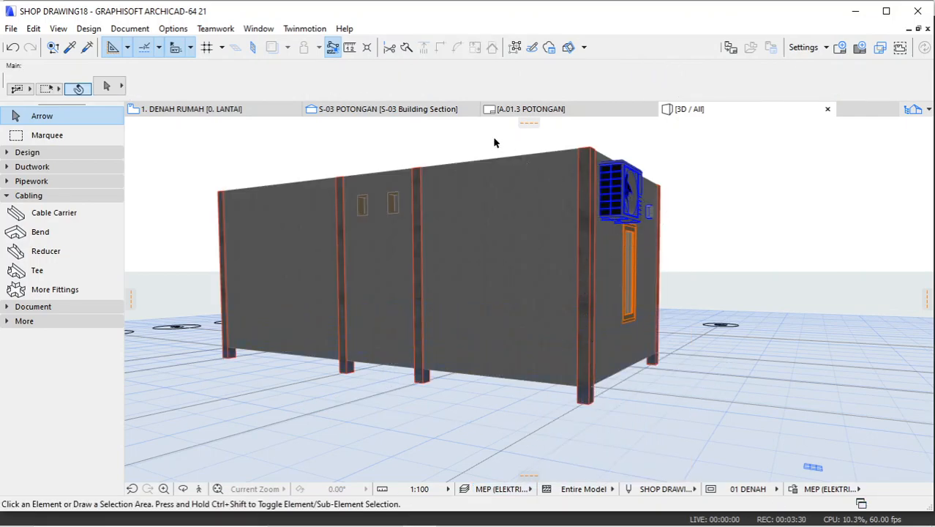
pyautogui.click(183, 489)
pyautogui.moveTo(600, 234); pyautogui.dragTo(399, 297)
pyautogui.scroll(5, 569, 286)
pyautogui.moveTo(569, 286); pyautogui.dragTo(600, 233)
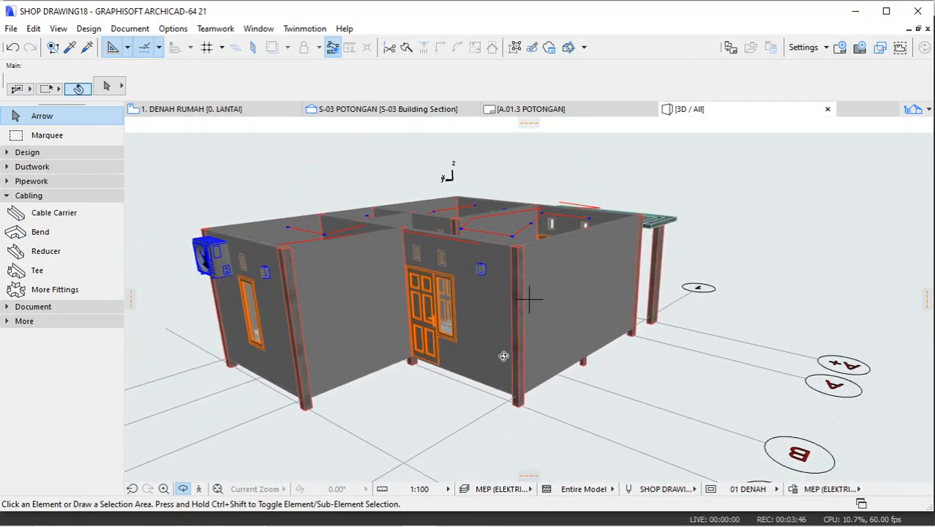
# - Switch the layer combination to MEP (SANITAIR & PLUMBING) for another look, and restore the 3D ALL combination
pyautogui.click(489, 494)
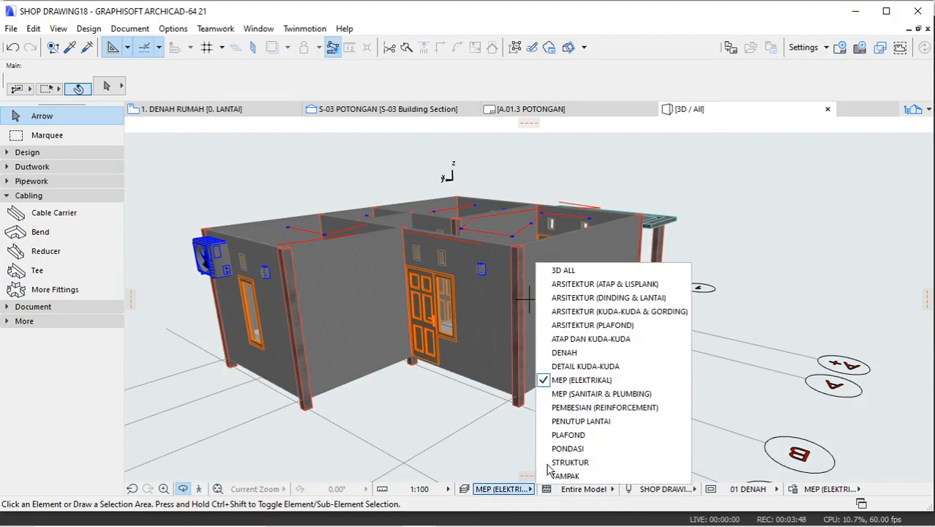
pyautogui.click(605, 397)
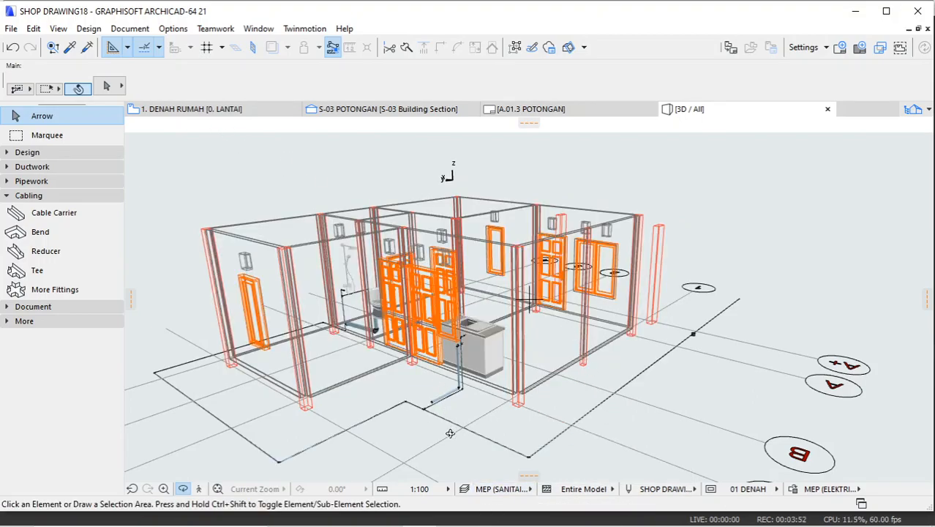
pyautogui.click(474, 494)
pyautogui.click(593, 267)
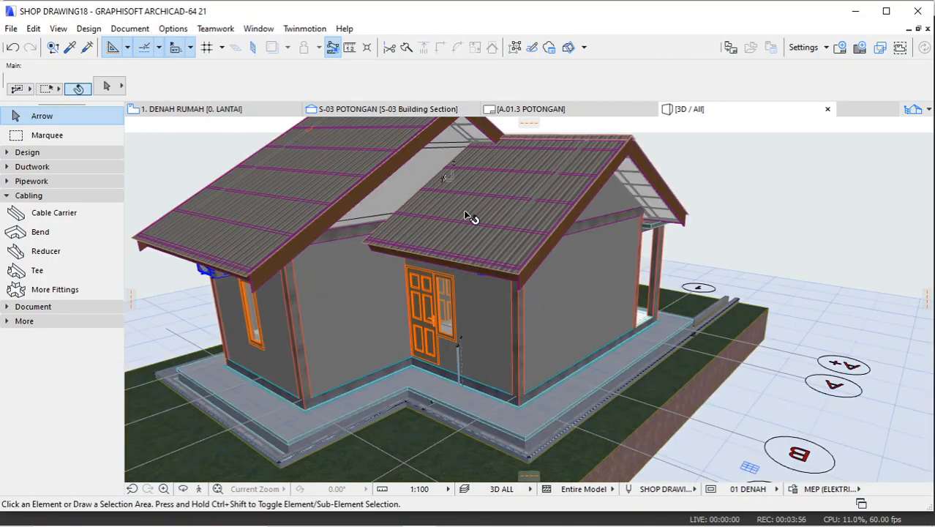
# - Apply the Visualization Profile 21 work environment
pyautogui.click(174, 30)
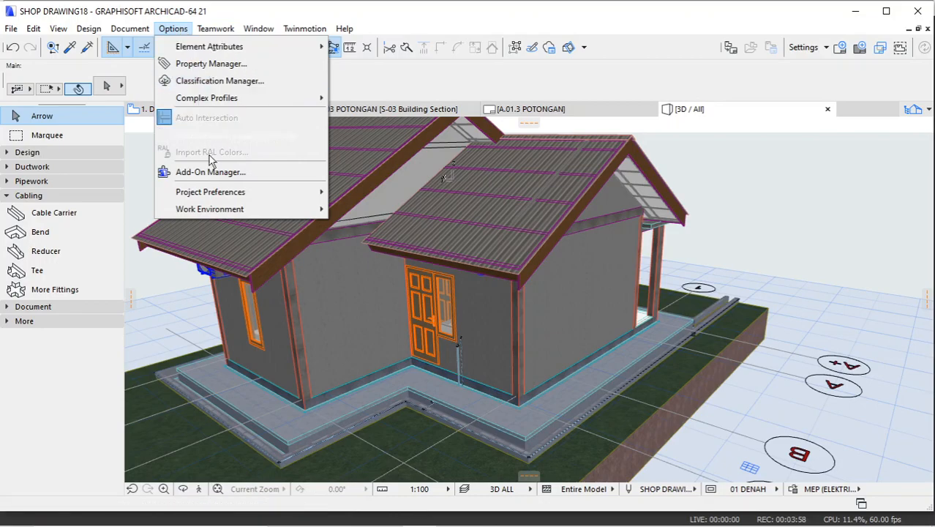
pyautogui.moveTo(219, 209)
pyautogui.moveTo(371, 179)
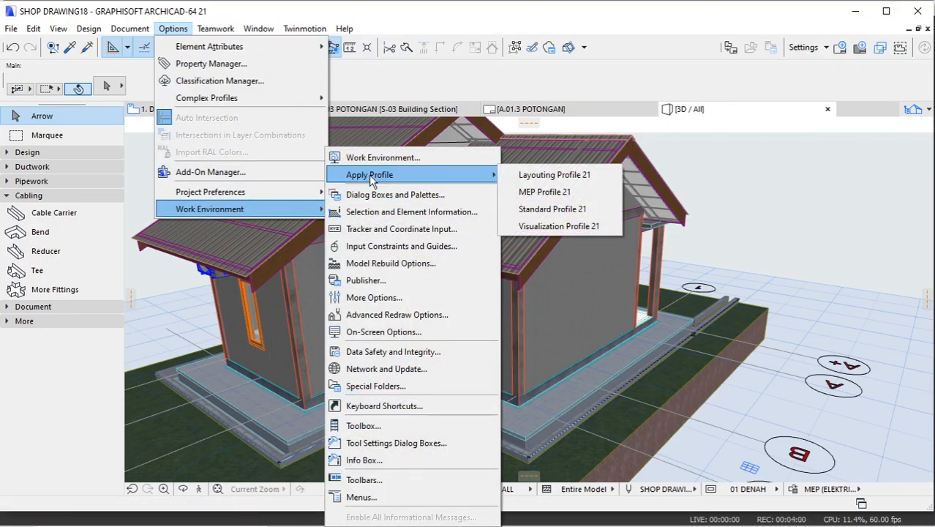
pyautogui.click(574, 226)
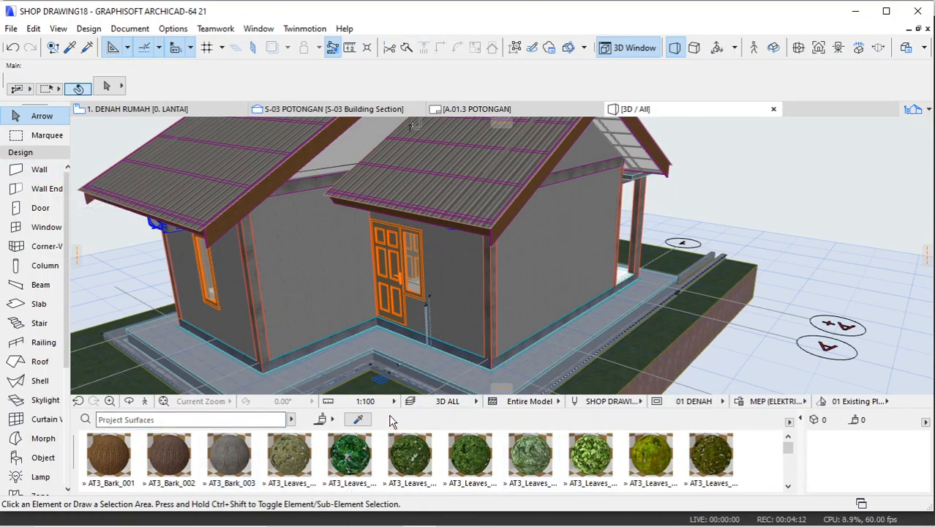
# - Enlarge the Project Surfaces palette and orbit the 3D model to show the front porch and the gable side wall
pyautogui.moveTo(390, 400); pyautogui.dragTo(392, 330)
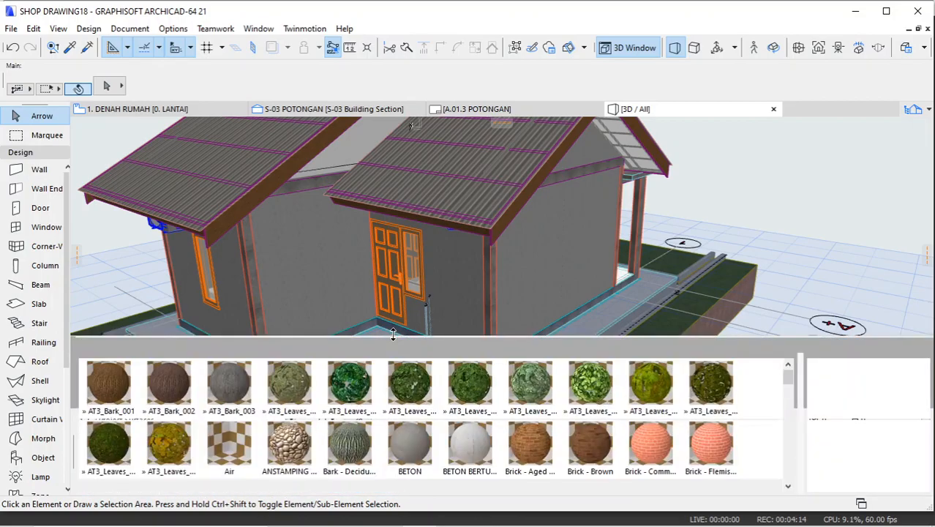
pyautogui.scroll(-4, 448, 273)
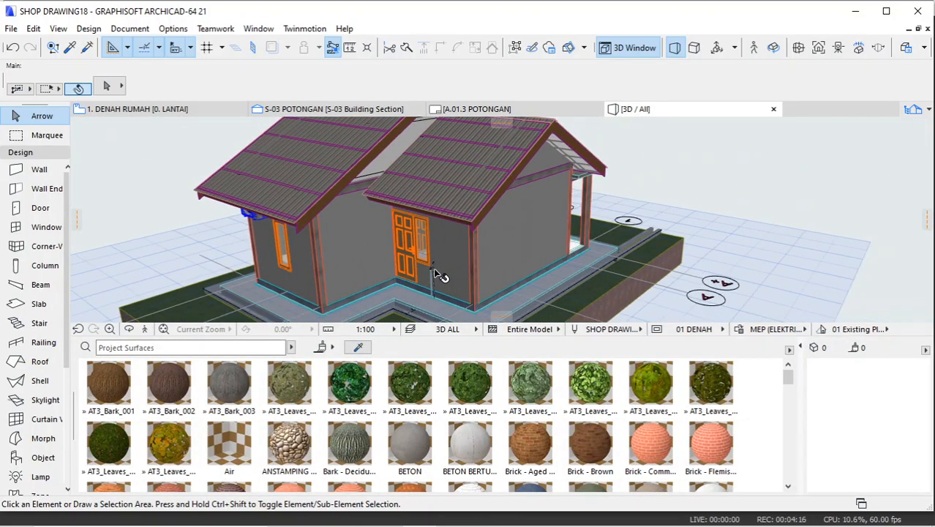
pyautogui.click(129, 329)
pyautogui.moveTo(453, 241); pyautogui.dragTo(512, 198)
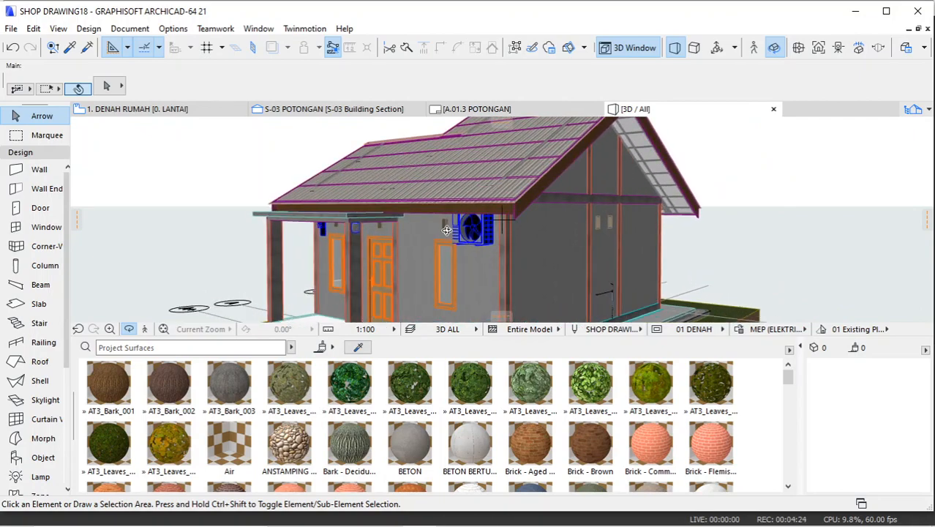
pyautogui.moveTo(445, 231); pyautogui.dragTo(458, 235)
# - Paint the front wall beside the entrance door with the Brick - White Natural surface
pyautogui.scroll(-1, 468, 442)
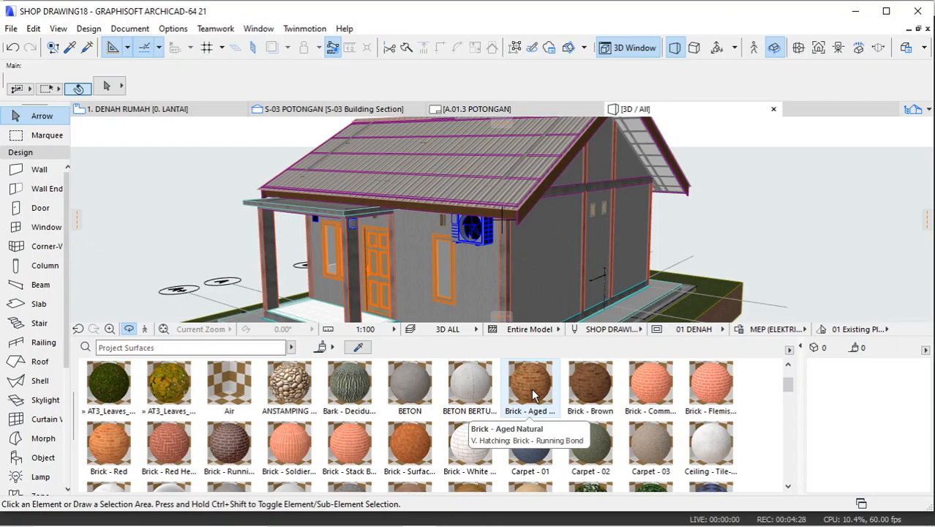
pyautogui.click(458, 448)
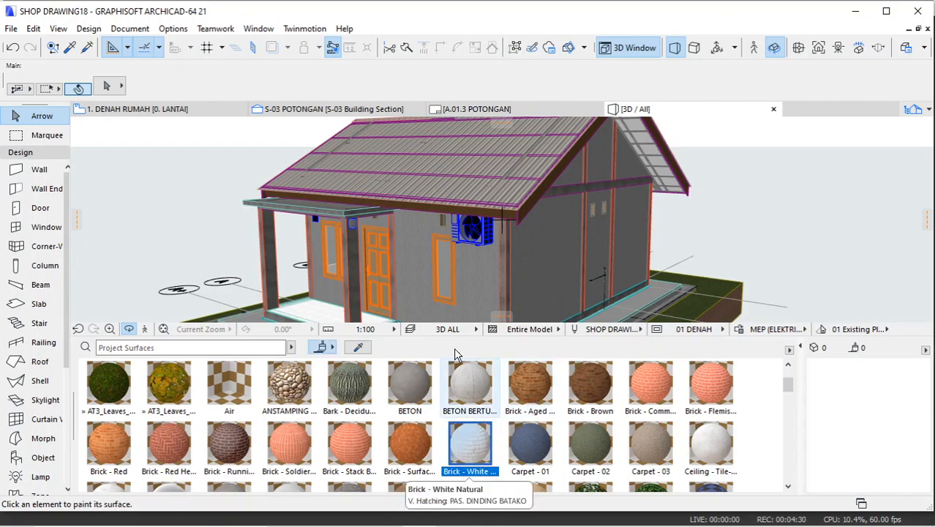
pyautogui.click(475, 274)
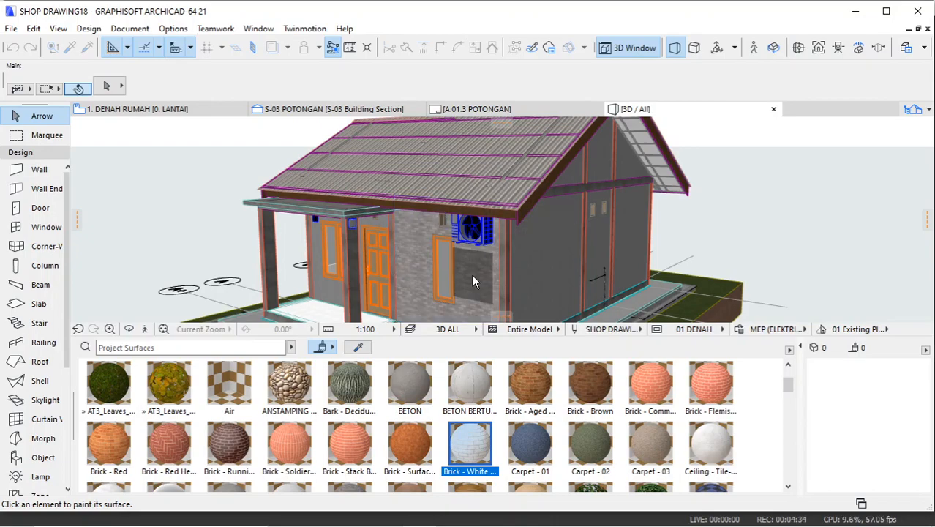
pyautogui.press('Escape')
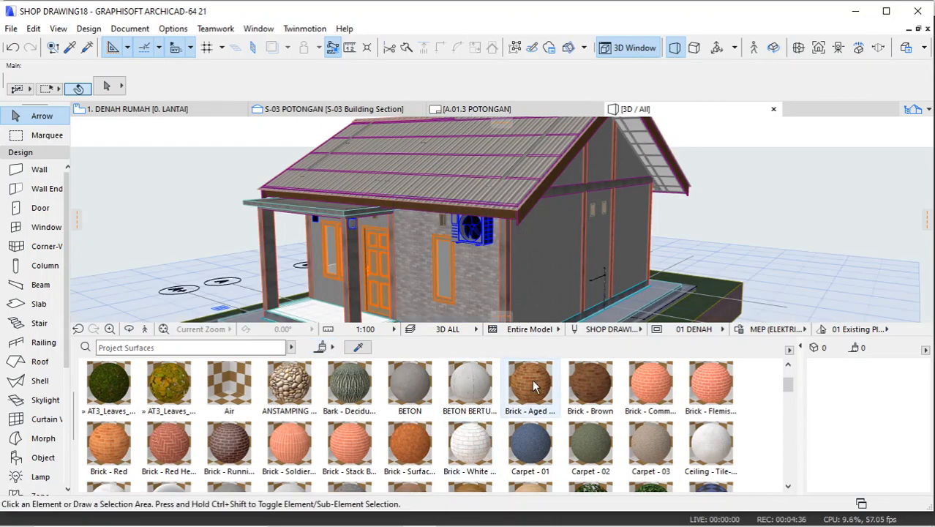
# - Paint the gable side wall's front section with Brick - Aged Natural and its rear section with Brick - Common Bond
pyautogui.click(531, 385)
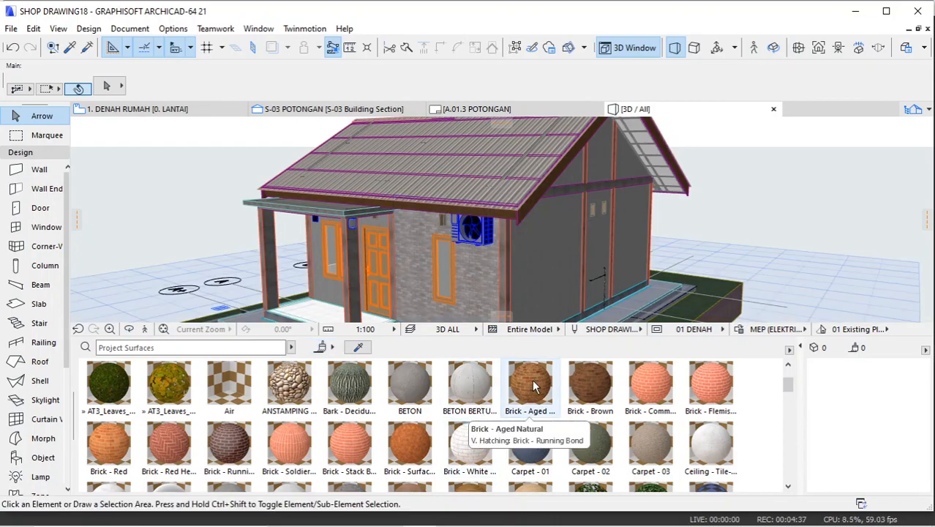
pyautogui.click(556, 257)
pyautogui.press('Escape')
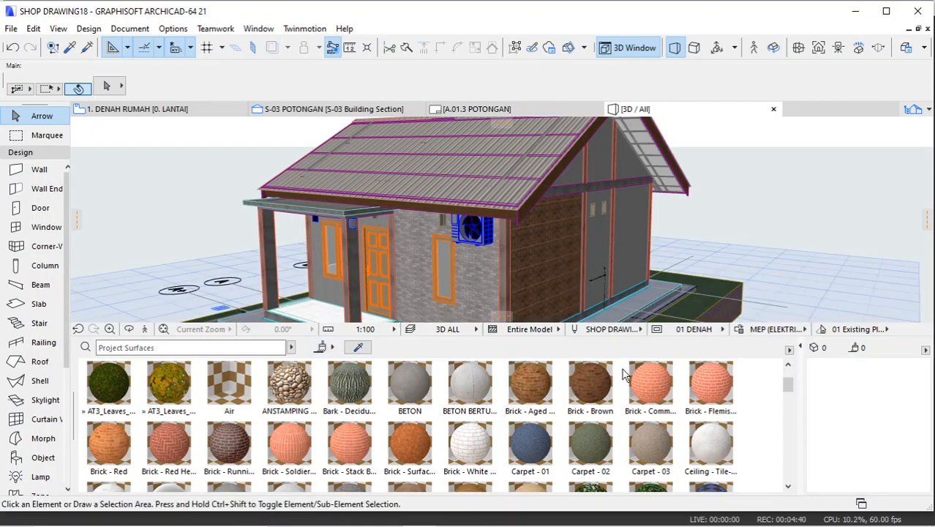
pyautogui.click(649, 379)
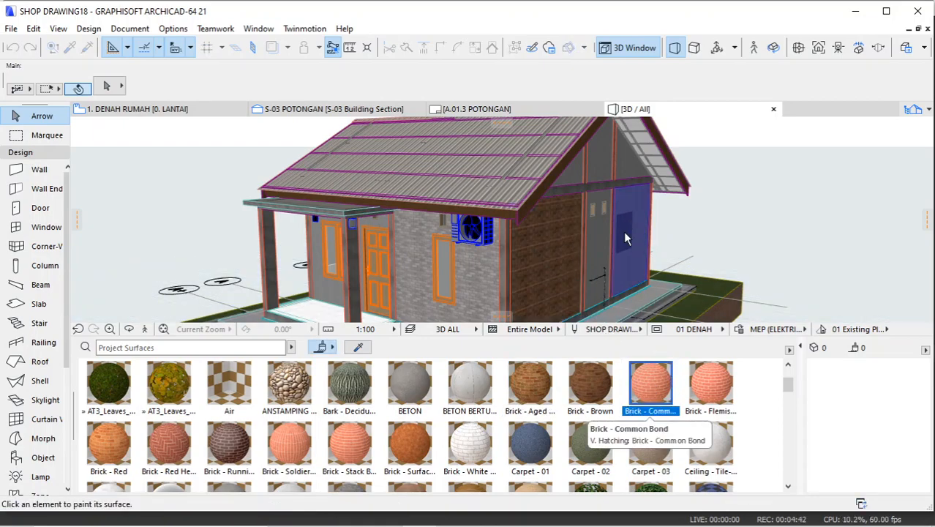
pyautogui.click(623, 231)
pyautogui.press('Escape')
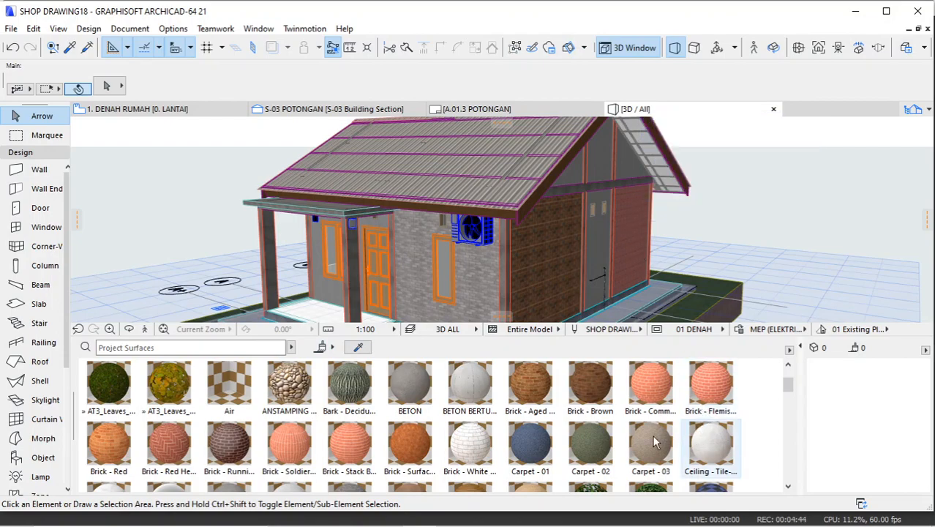
# - Paint the front wall section around the porch window with the Brick - White Natural surface
pyautogui.click(470, 438)
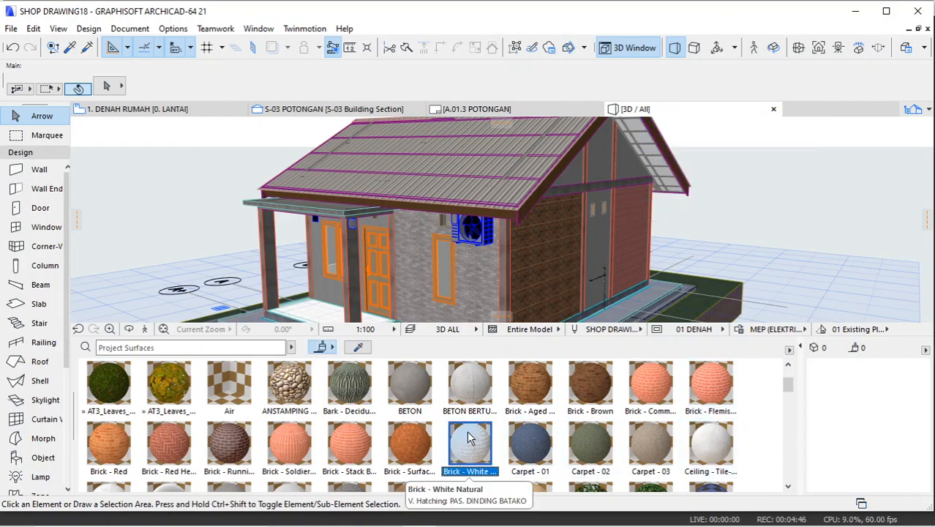
pyautogui.click(335, 287)
pyautogui.press('Escape')
# - Paint the house's front roof slope with the Roof Tiles - French Brown surface
pyautogui.moveTo(474, 250)
pyautogui.keyDown('shift'); pyautogui.mouseDown(button='middle')
pyautogui.moveTo(433, 256)
pyautogui.moveTo(501, 265)
pyautogui.moveTo(542, 227)
pyautogui.mouseUp(button='middle'); pyautogui.keyUp('shift')
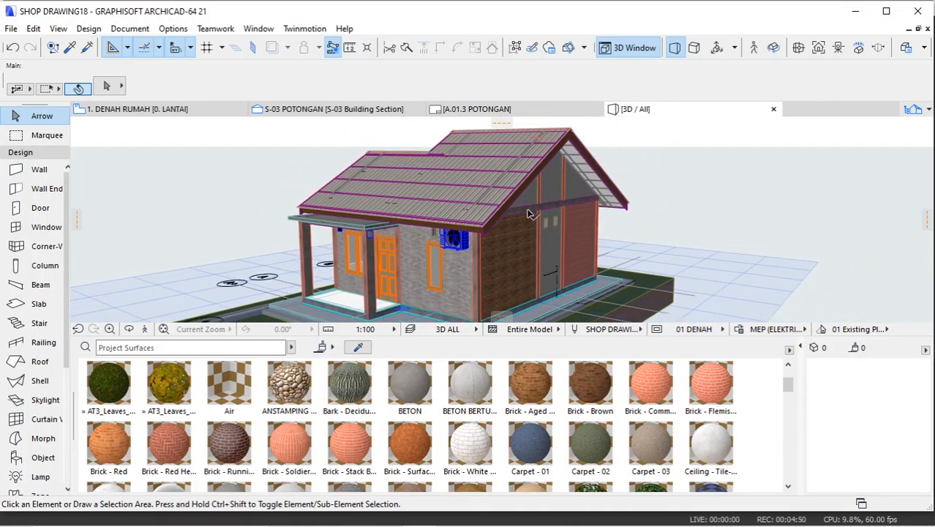
pyautogui.scroll(-6, 348, 437)
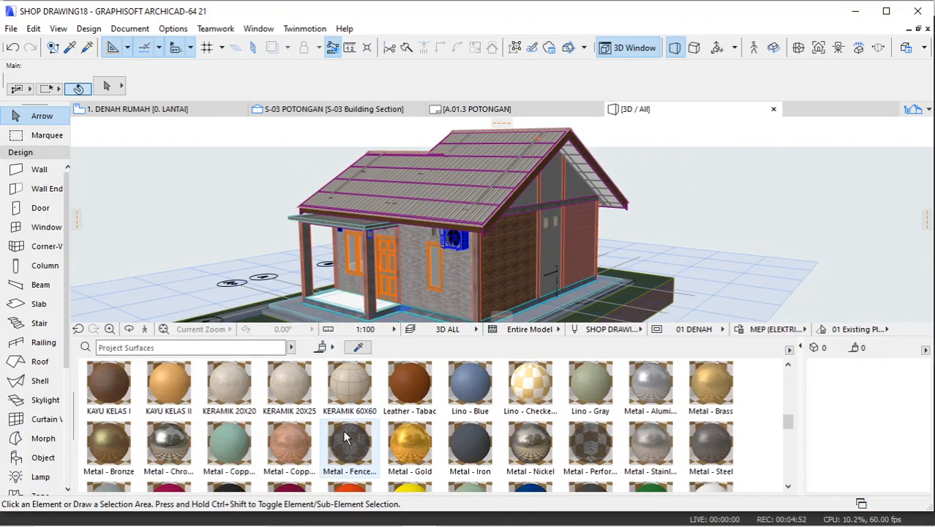
pyautogui.scroll(-8, 347, 437)
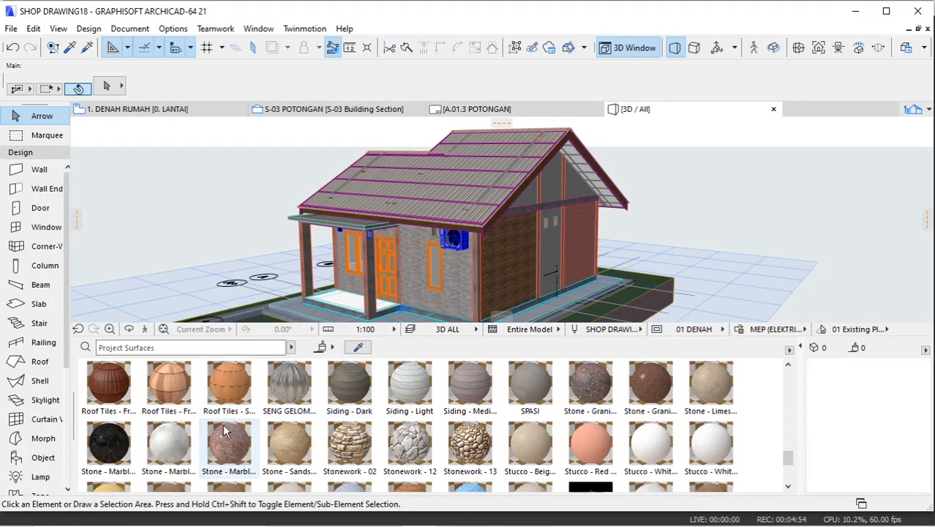
pyautogui.click(115, 383)
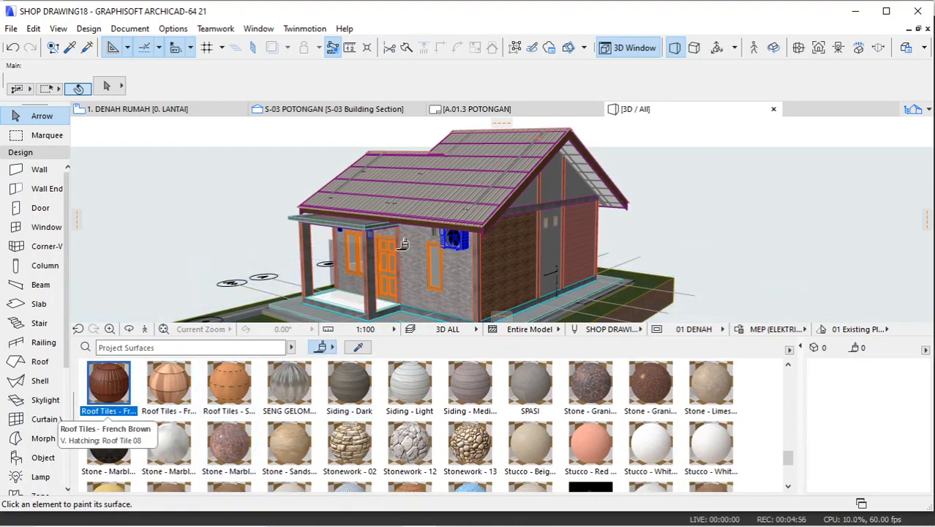
pyautogui.click(441, 189)
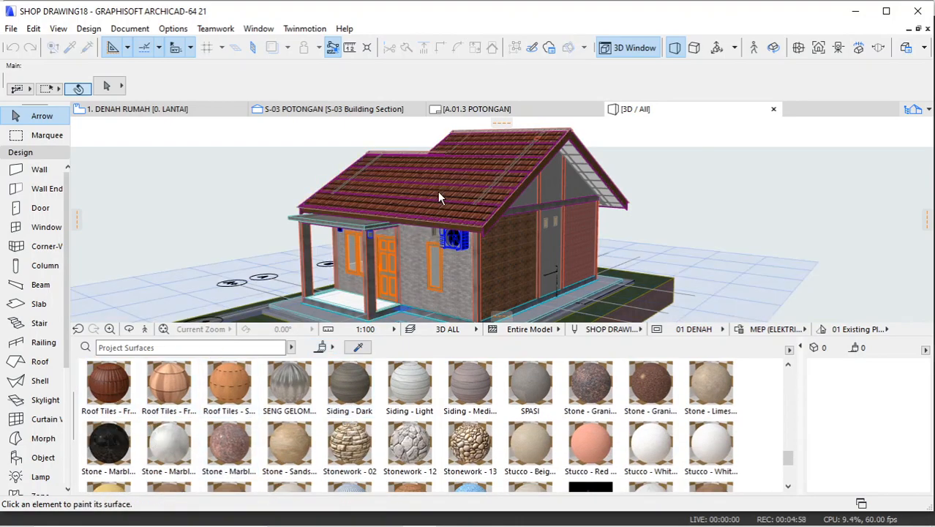
pyautogui.press('Escape')
# - Paint both foundation segments below the terrace along the gable side with the Stonework - 12 surface
pyautogui.keyDown('shift'); pyautogui.moveTo(445, 196); pyautogui.dragTo(572, 181, button='middle'); pyautogui.keyUp('shift')
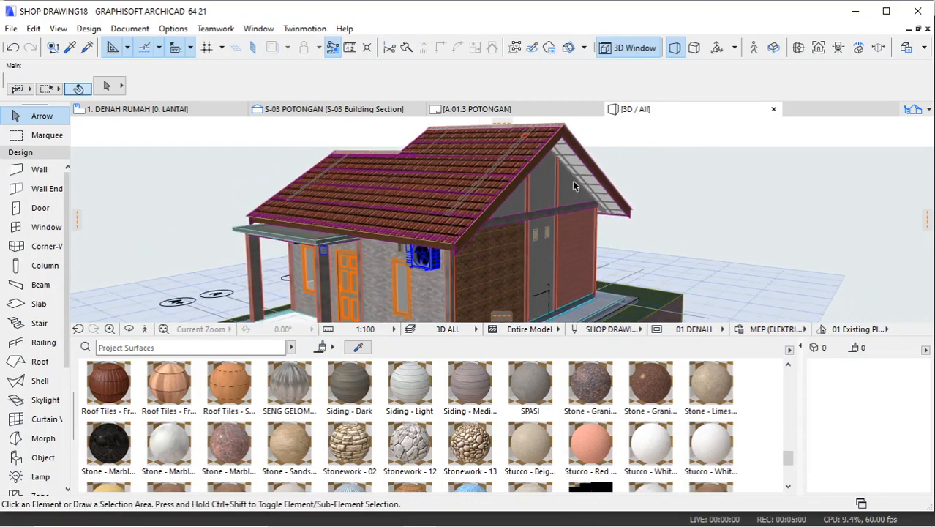
pyautogui.scroll(-2, 497, 227)
pyautogui.keyDown('shift'); pyautogui.moveTo(471, 251); pyautogui.dragTo(525, 272, button='middle'); pyautogui.keyUp('shift')
pyautogui.scroll(5, 538, 219)
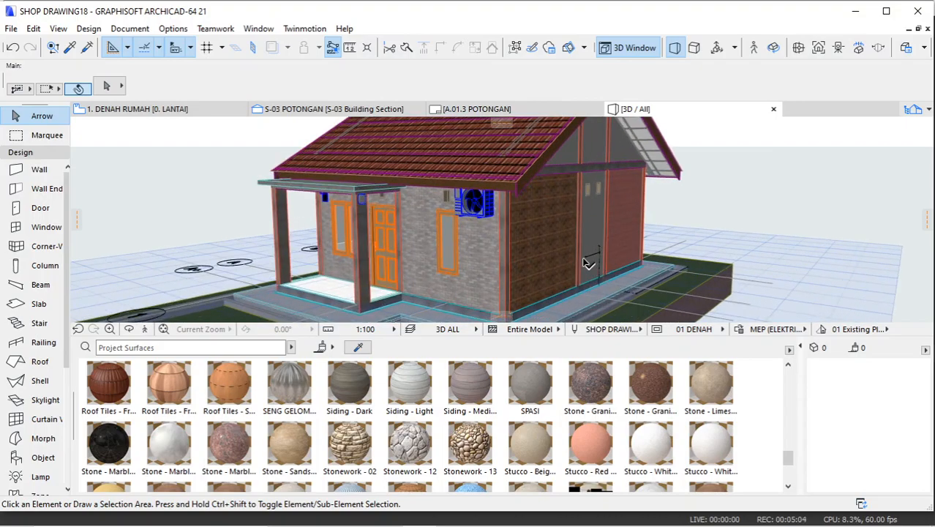
pyautogui.scroll(3, 532, 264)
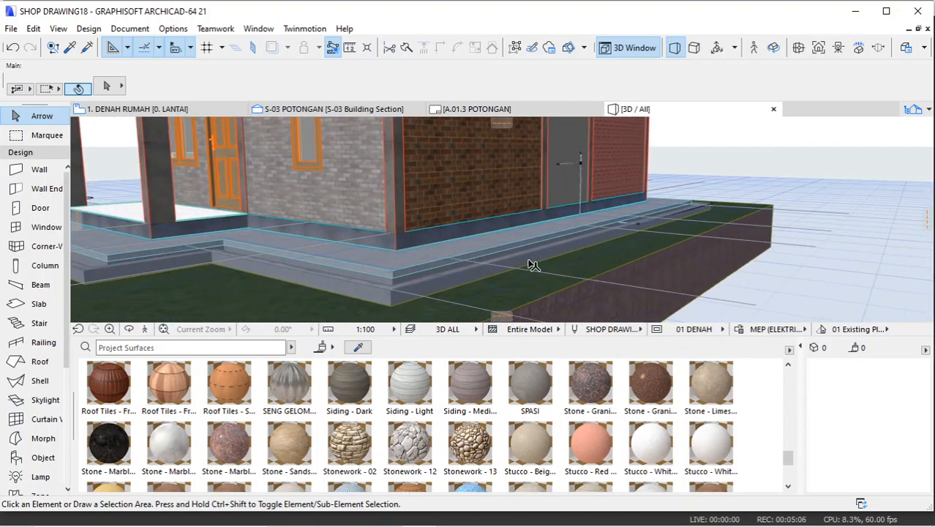
pyautogui.click(420, 446)
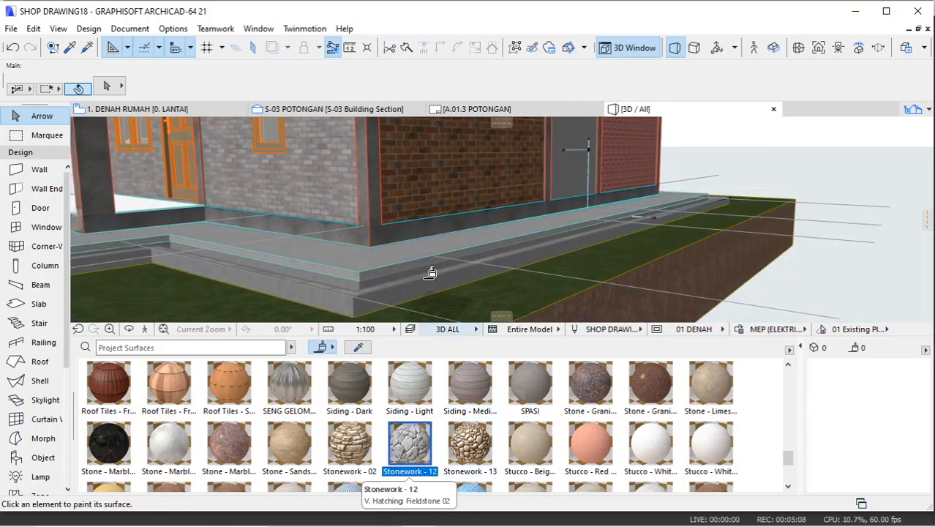
pyautogui.click(417, 287)
pyautogui.click(321, 348)
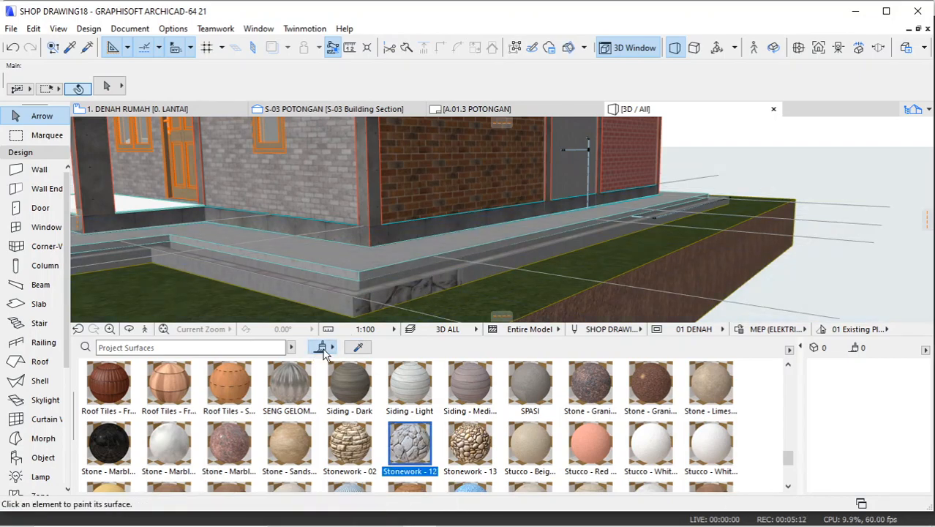
pyautogui.click(478, 268)
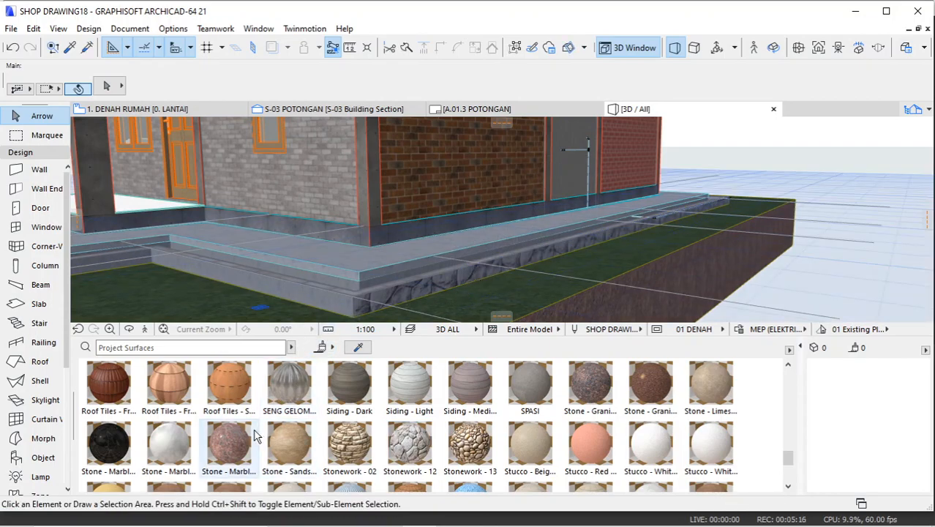
# - Paint the foundation face below the front terrace with the Stonework - 12 surface
pyautogui.click(320, 347)
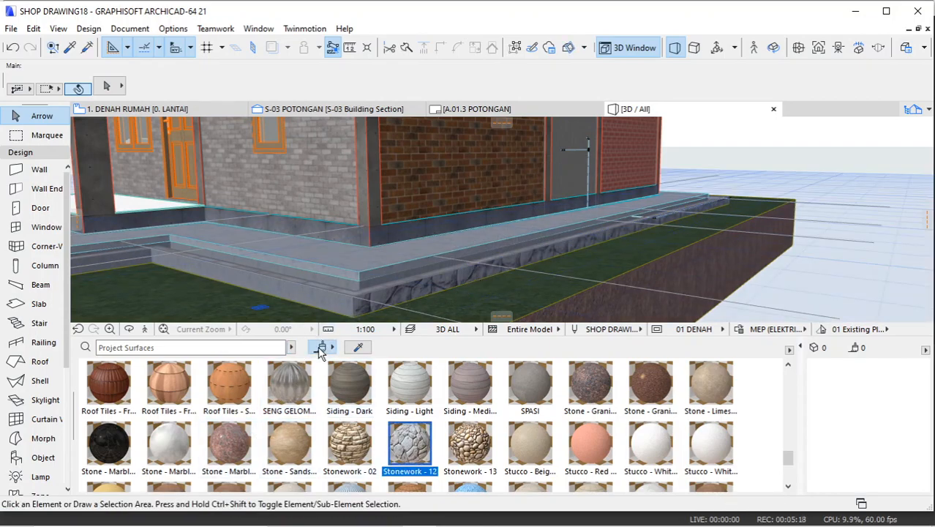
pyautogui.click(286, 282)
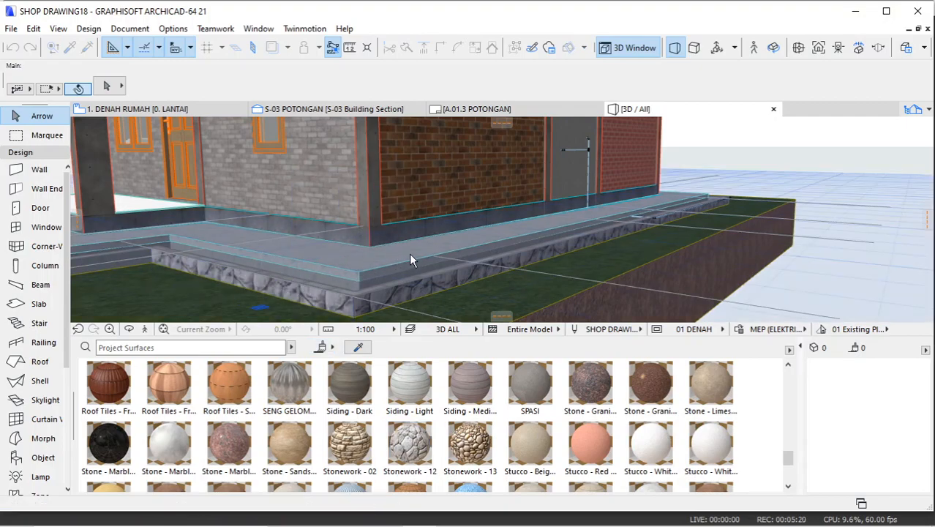
pyautogui.keyDown('shift'); pyautogui.moveTo(554, 254); pyautogui.dragTo(587, 262, button='middle'); pyautogui.keyUp('shift')
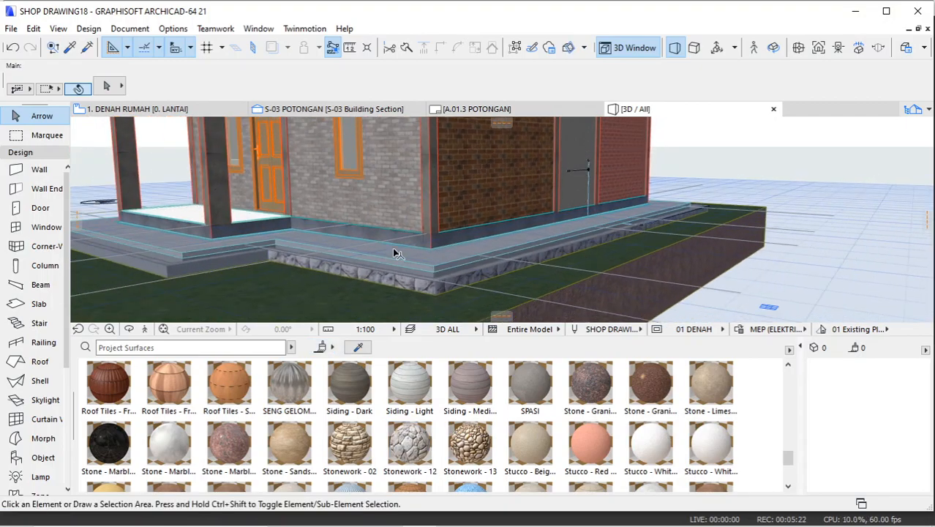
pyautogui.scroll(-6, 391, 253)
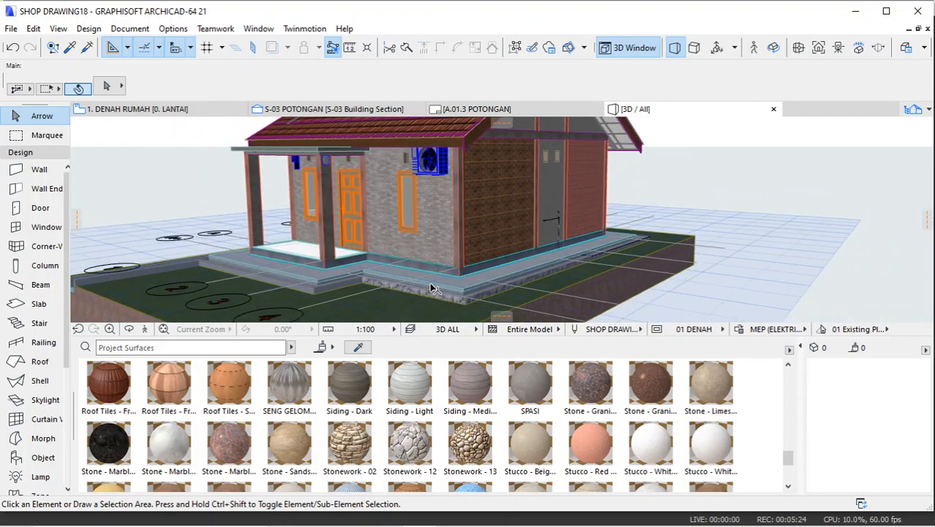
pyautogui.scroll(-2, 432, 284)
pyautogui.moveTo(480, 202); pyautogui.dragTo(466, 219, button='middle')
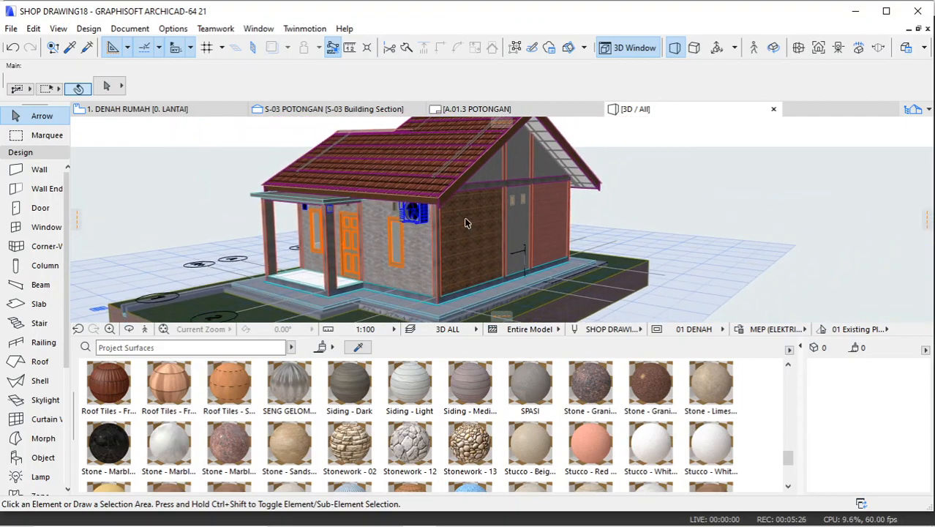
pyautogui.scroll(-1, 466, 223)
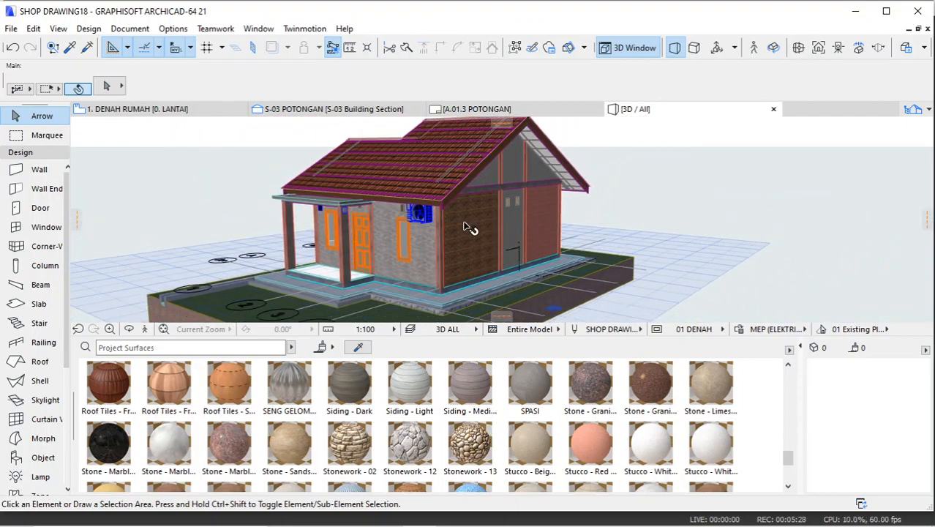
# - Apply the Standard Profile 21 work environment
pyautogui.click(174, 29)
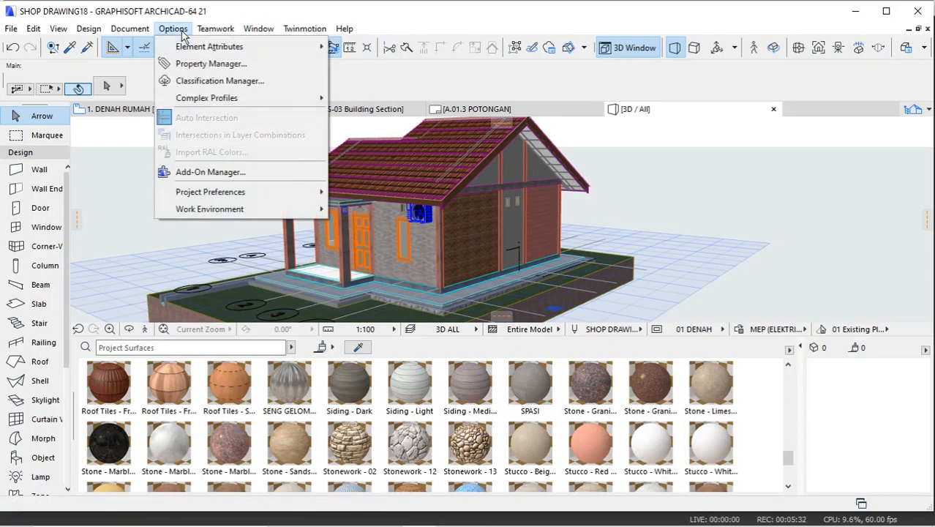
pyautogui.moveTo(223, 210)
pyautogui.moveTo(388, 179)
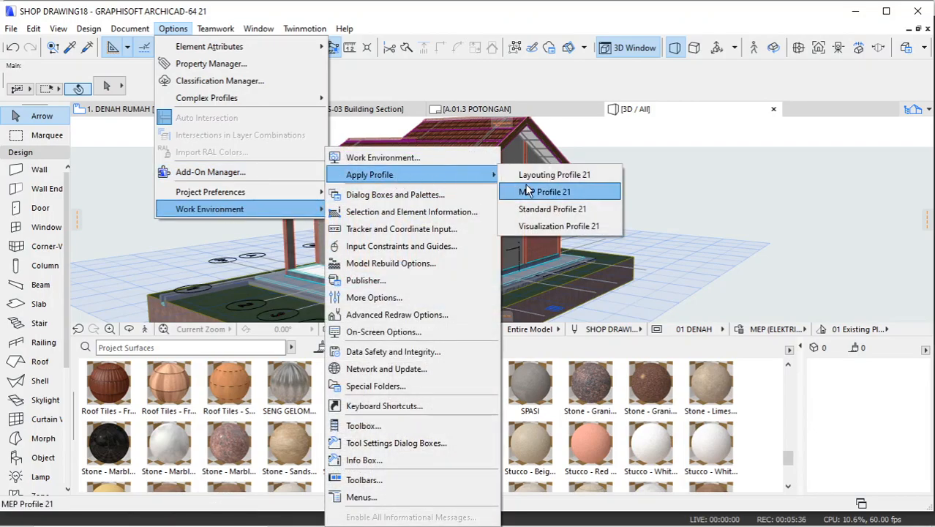
pyautogui.click(537, 211)
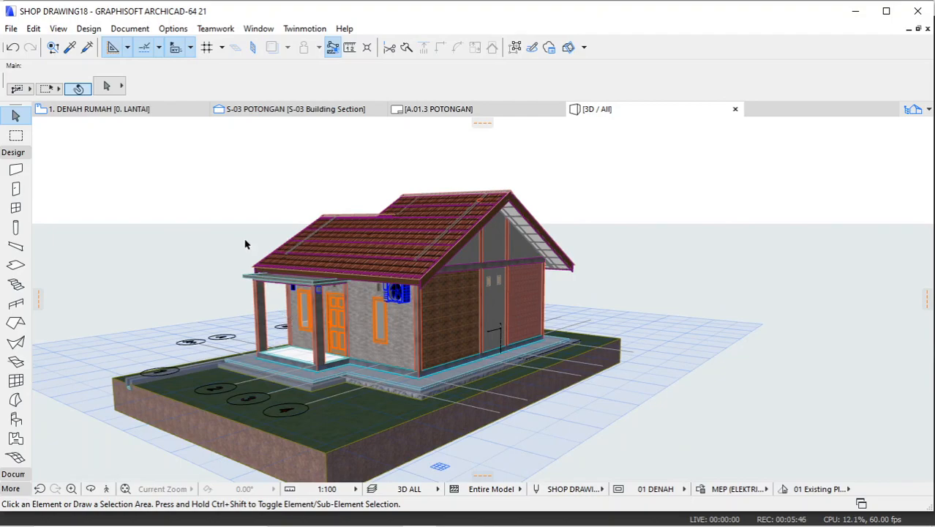
# - Examine the painted house in 3D from the front corner and from the opposite gable side
pyautogui.scroll(3, 371, 280)
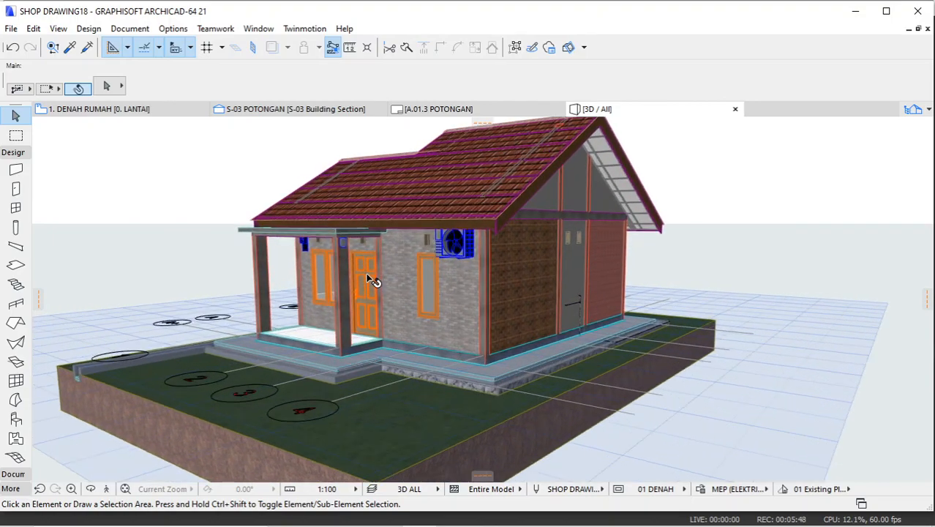
pyautogui.moveTo(448, 263); pyautogui.dragTo(419, 286, button='middle')
pyautogui.scroll(2, 386, 298)
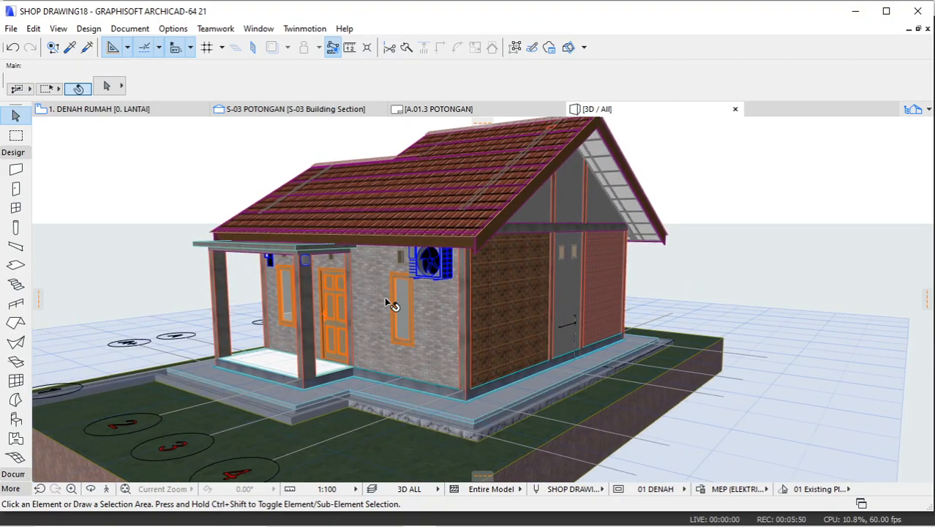
pyautogui.scroll(-2, 386, 298)
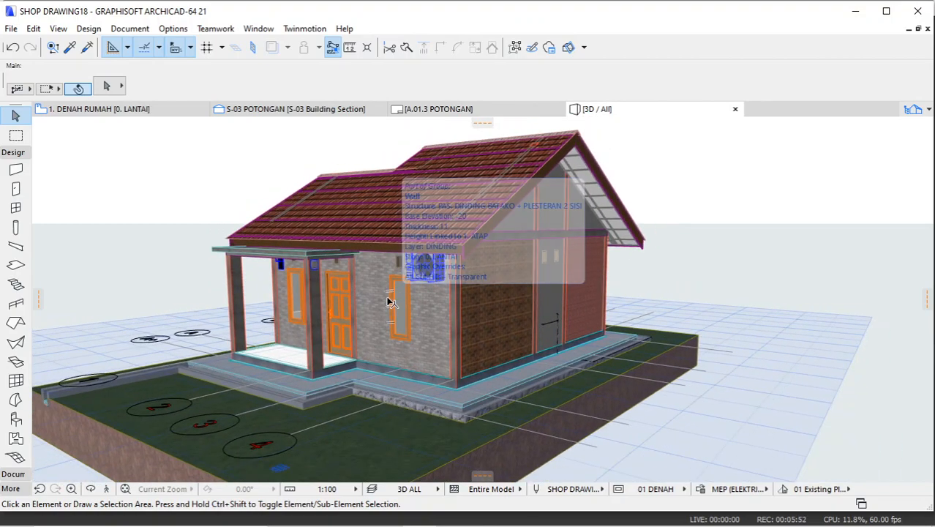
pyautogui.keyDown('shift'); pyautogui.moveTo(387, 302); pyautogui.dragTo(760, 313, button='middle'); pyautogui.keyUp('shift')
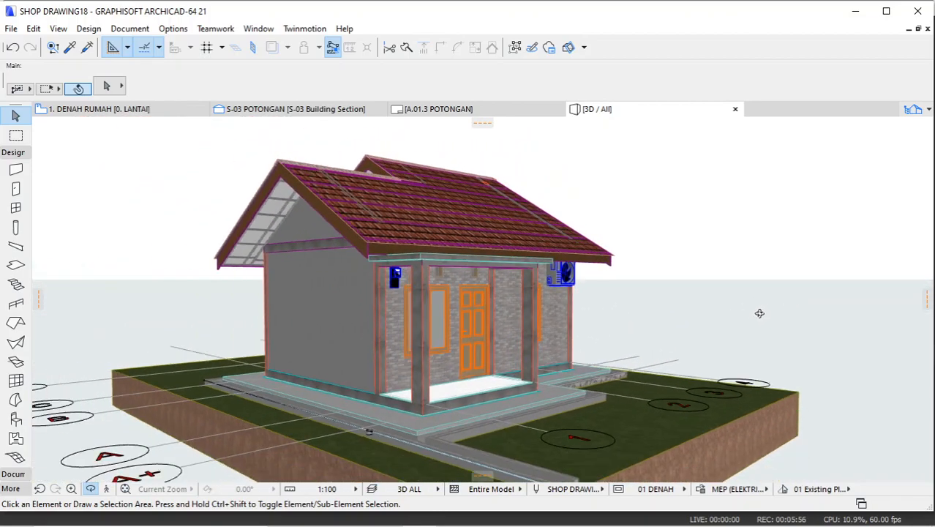
pyautogui.moveTo(418, 518)
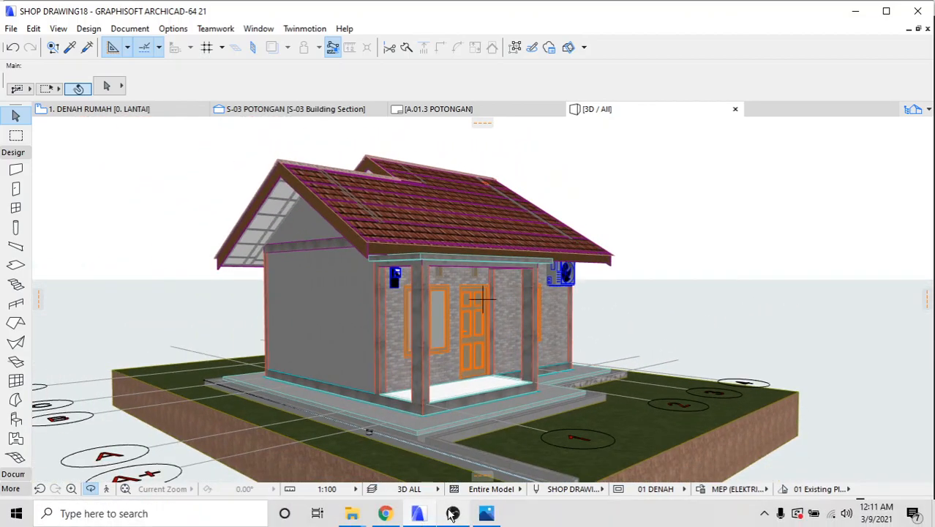